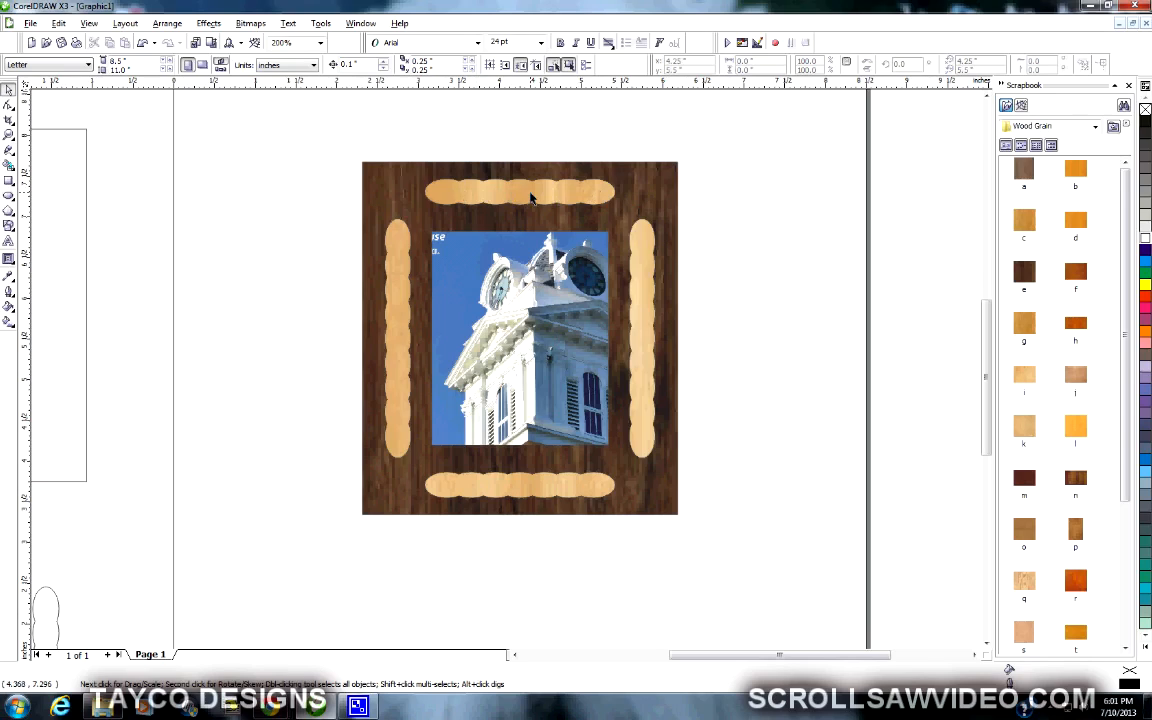
- Close the Scrapbook docker and switch to Google Images in Chrome
click(1128, 86)
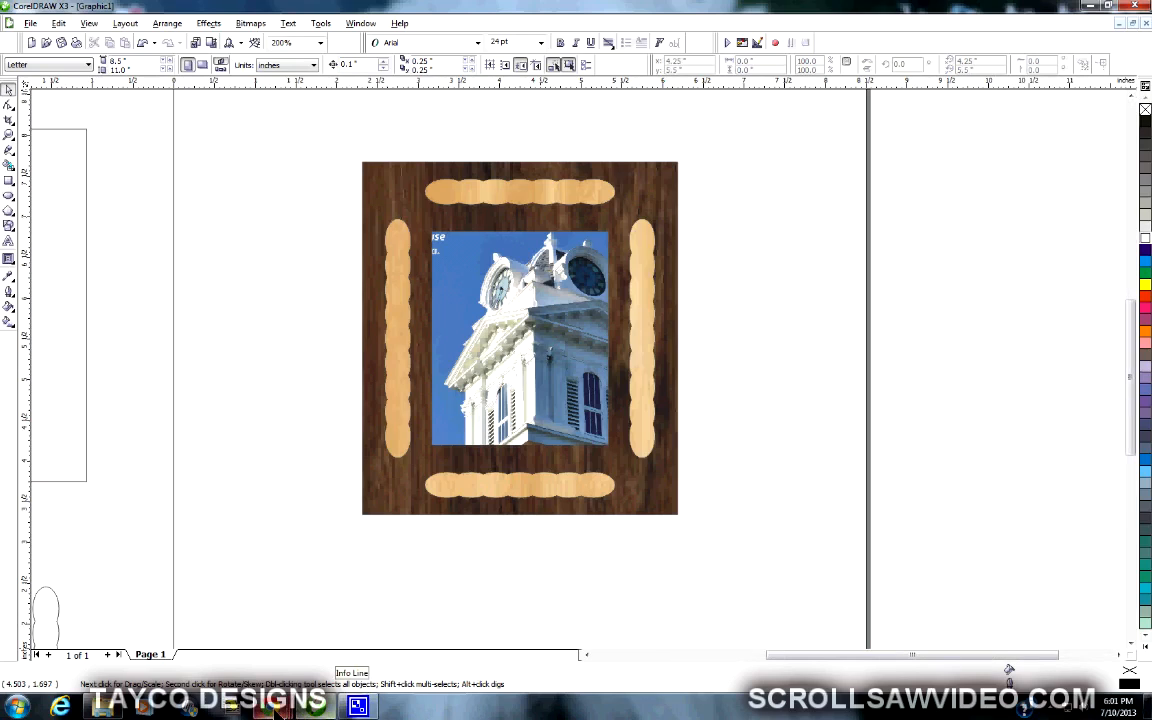
mouse_move(283, 706)
click(430, 660)
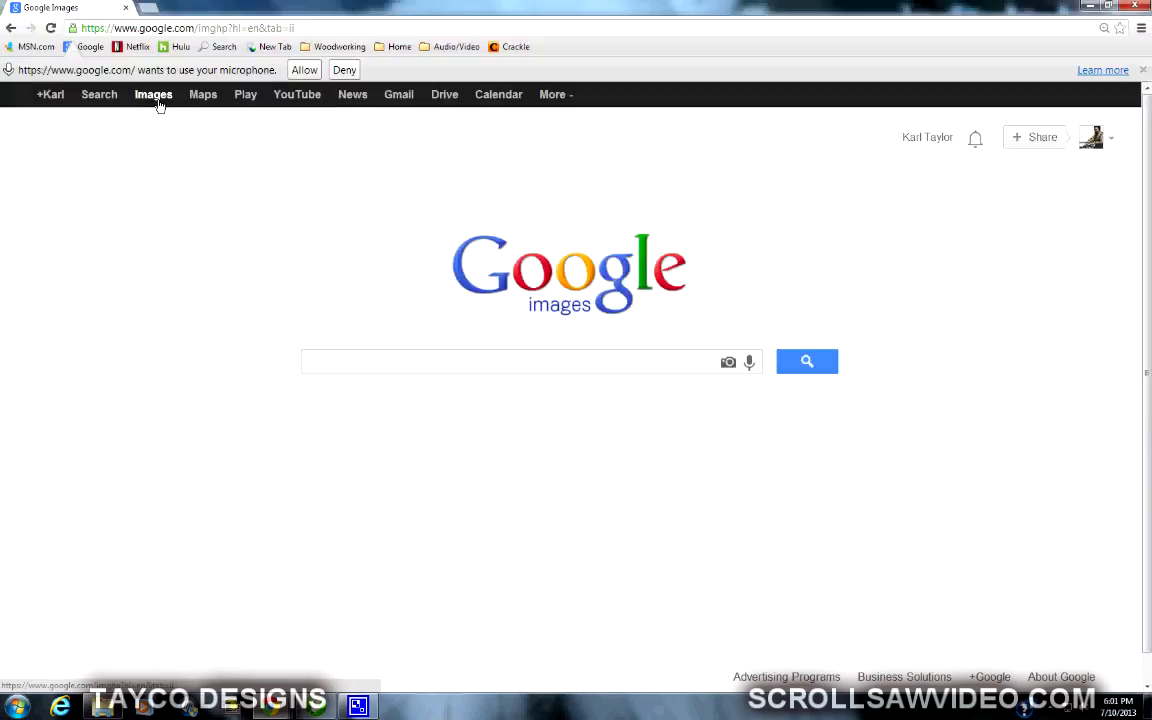
- Search Google Images for "grain filler" and look through the results
click(334, 370)
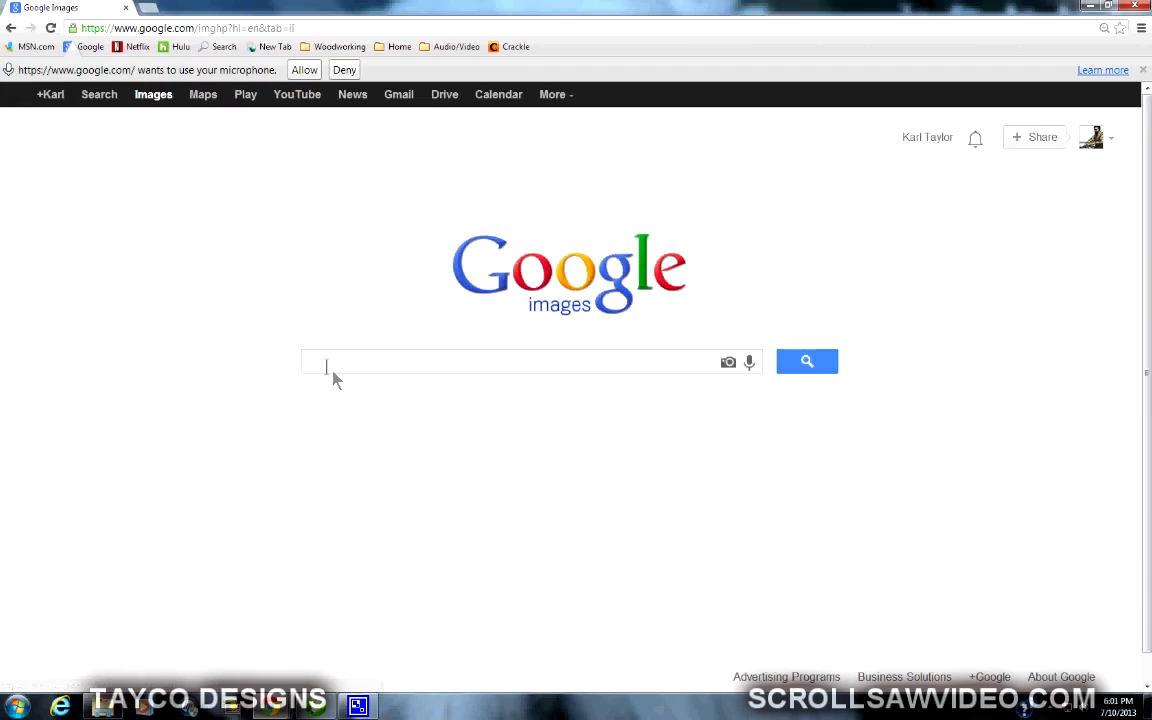
text(g)
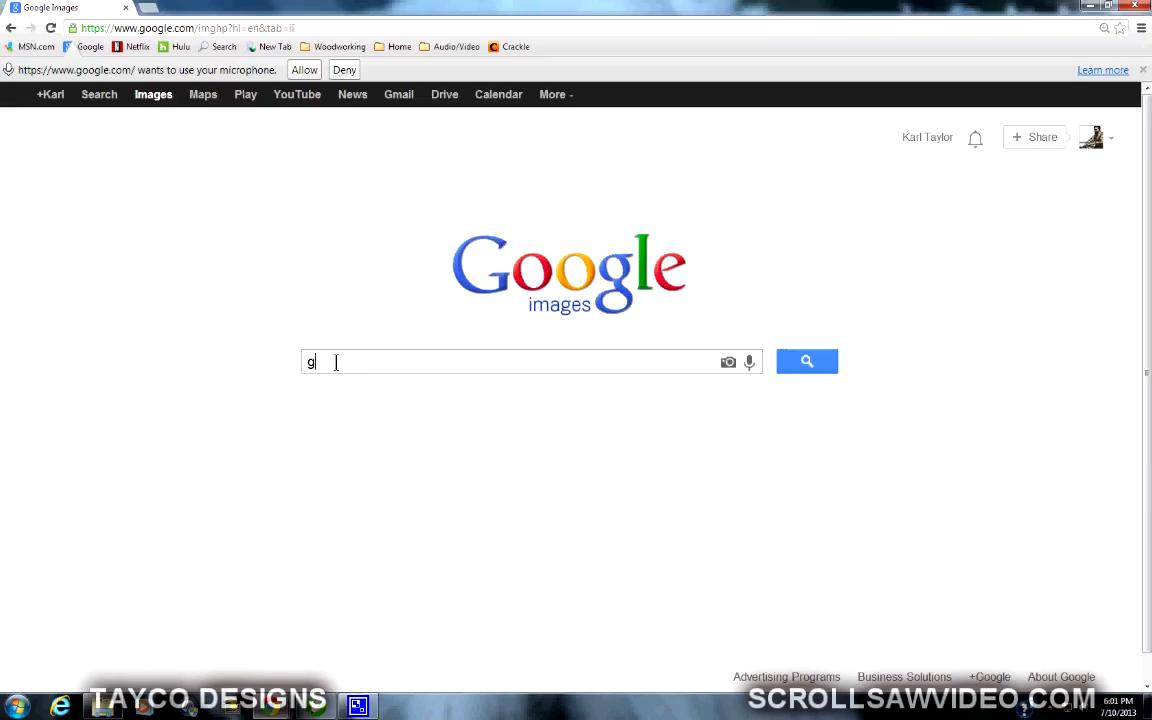
text(rain fill)
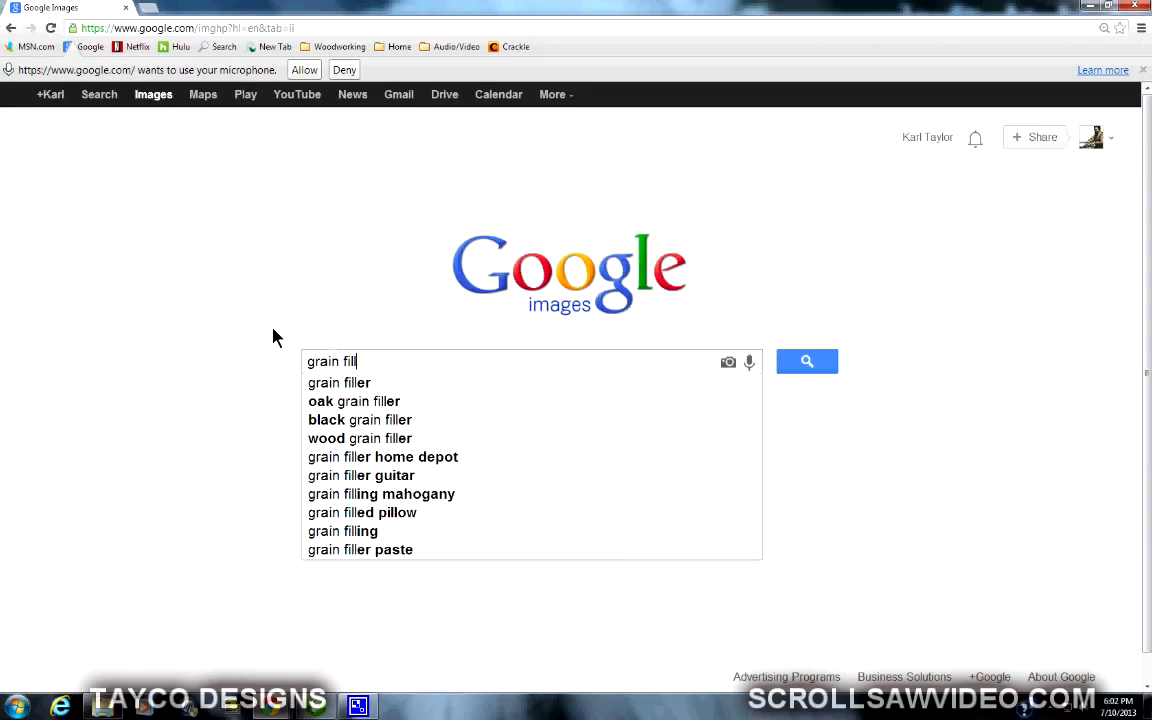
click(362, 387)
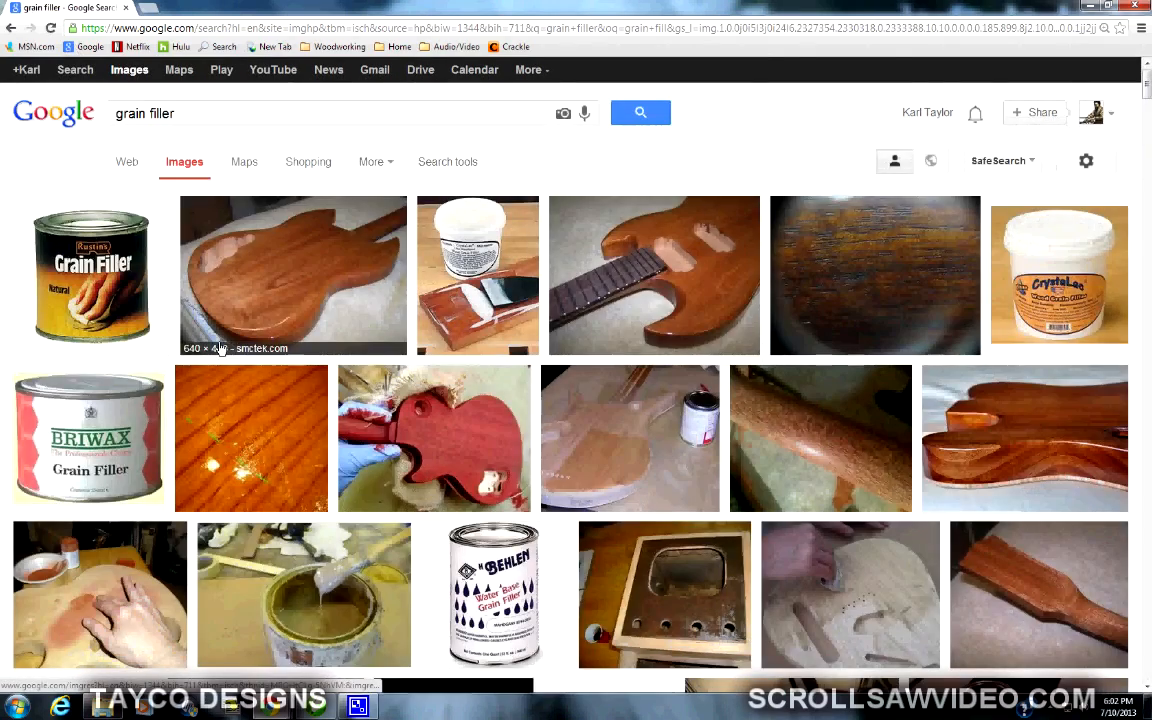
scroll(210, 345, down, 2)
scroll(270, 355, down, 2)
scroll(282, 360, up, 4)
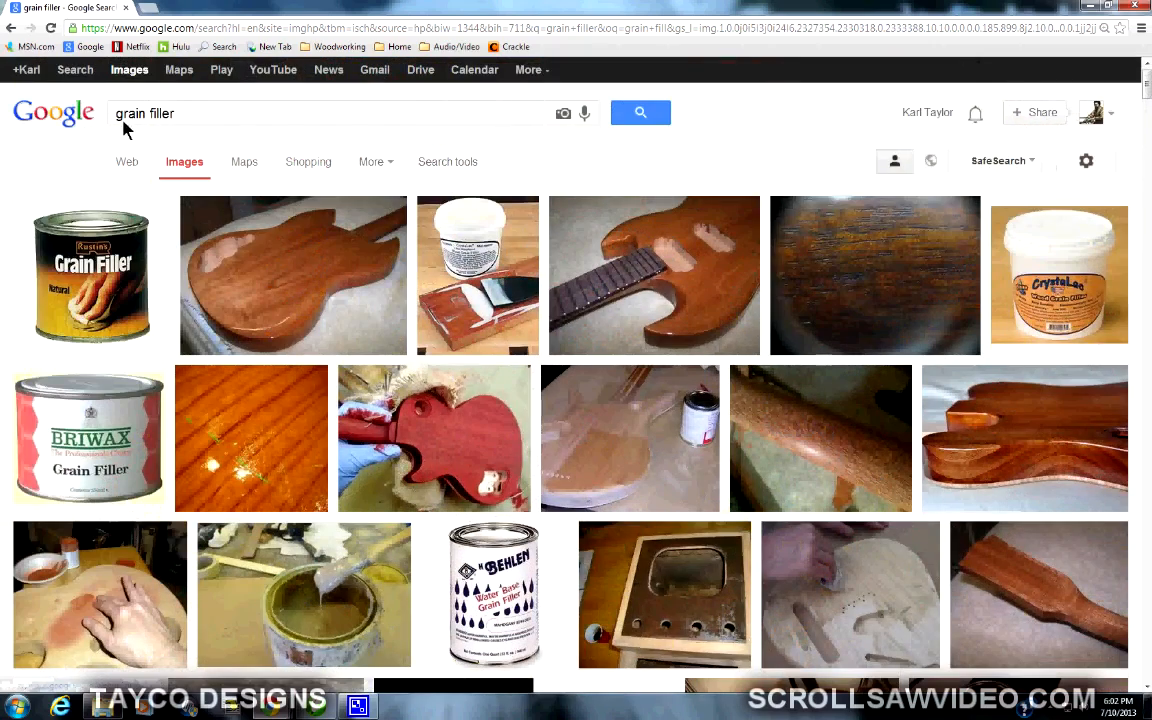
- Change the image search to "wood grain" and run it
click(114, 113)
text(woo)
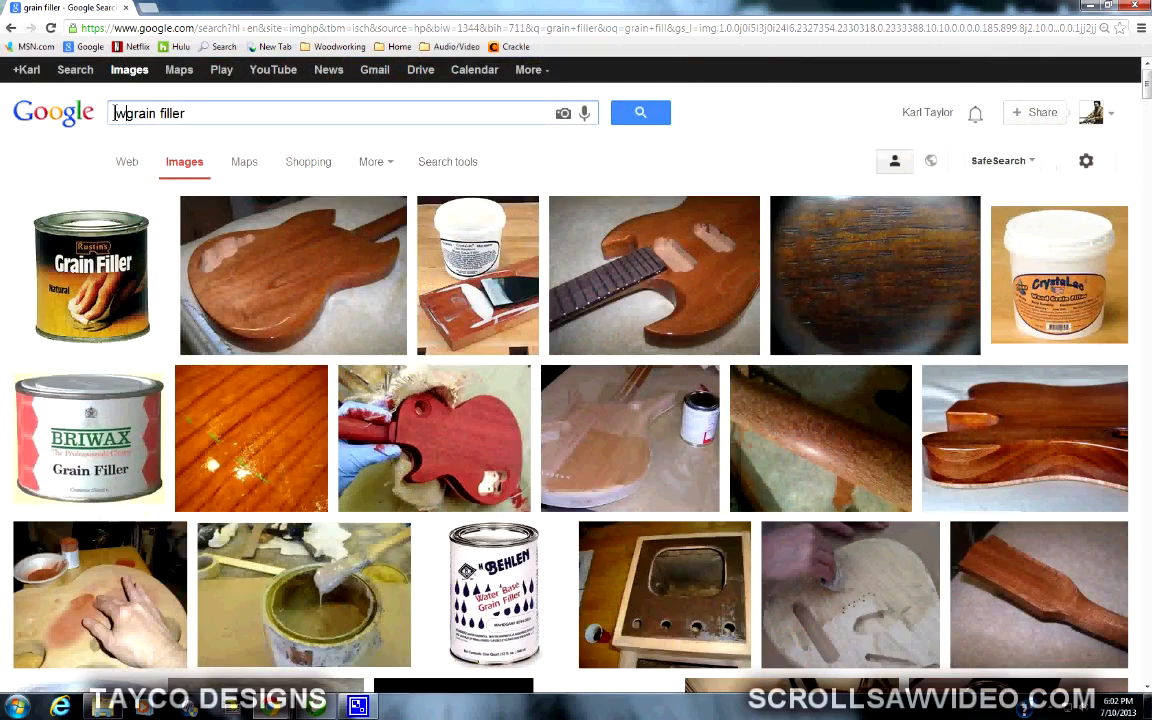
text(d)
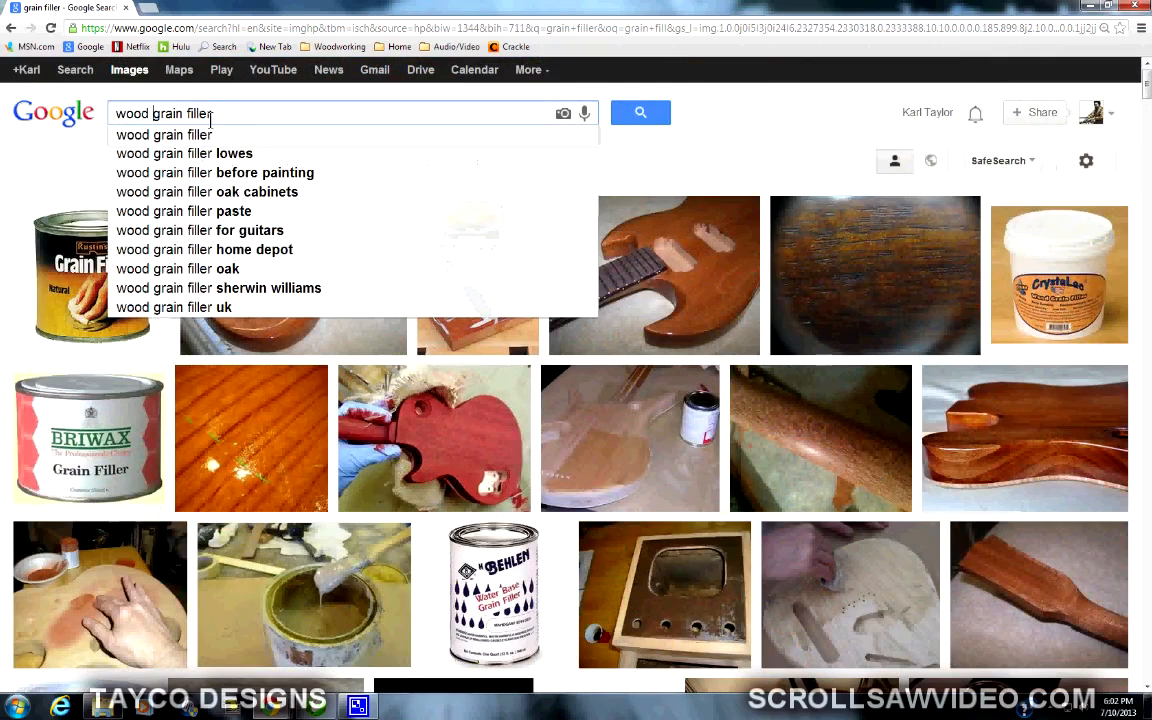
drag(222, 113, 202, 110)
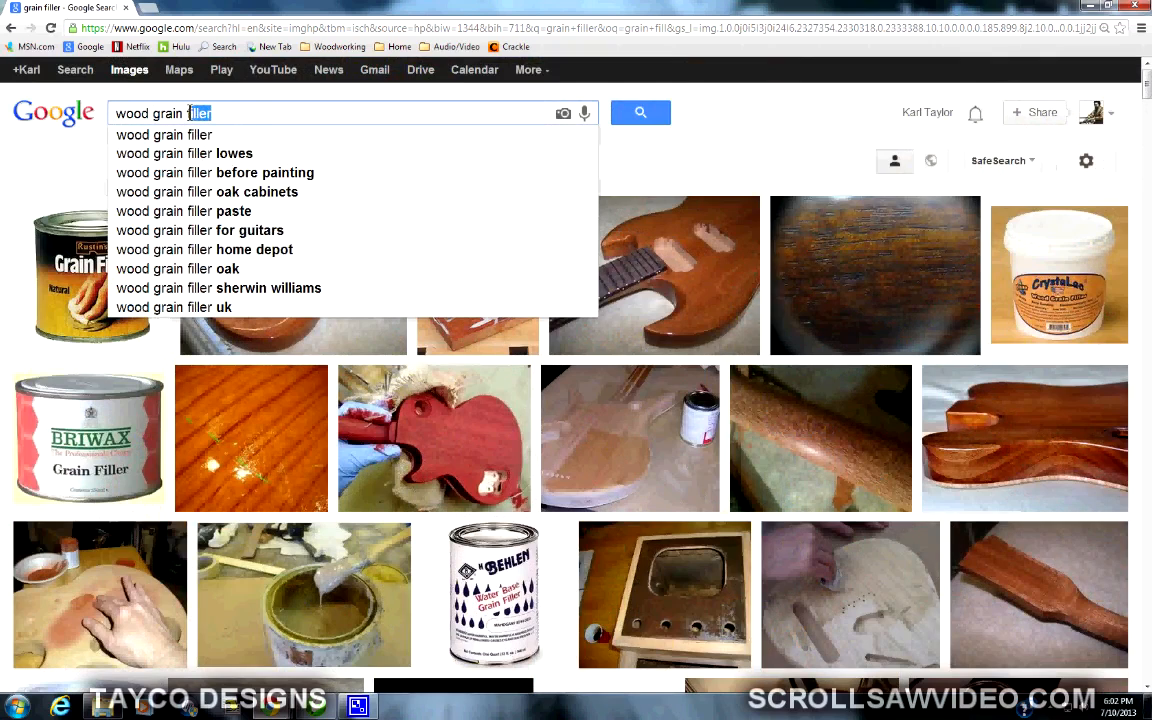
key(BackSpace)
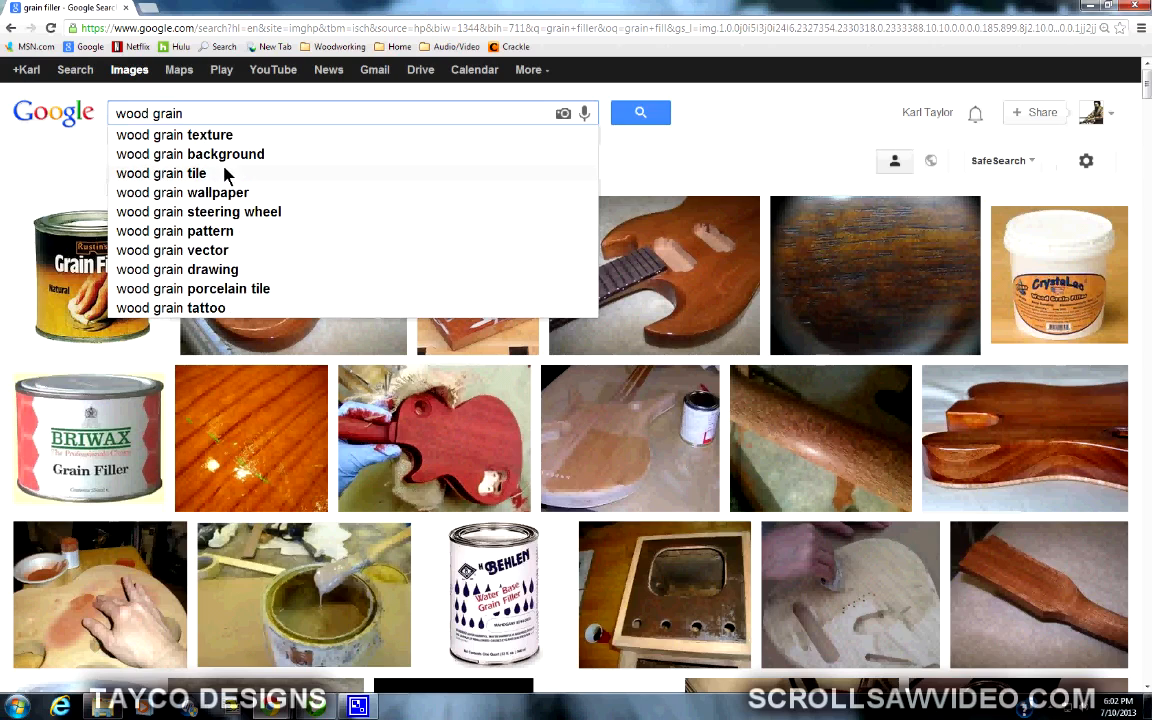
key(Return)
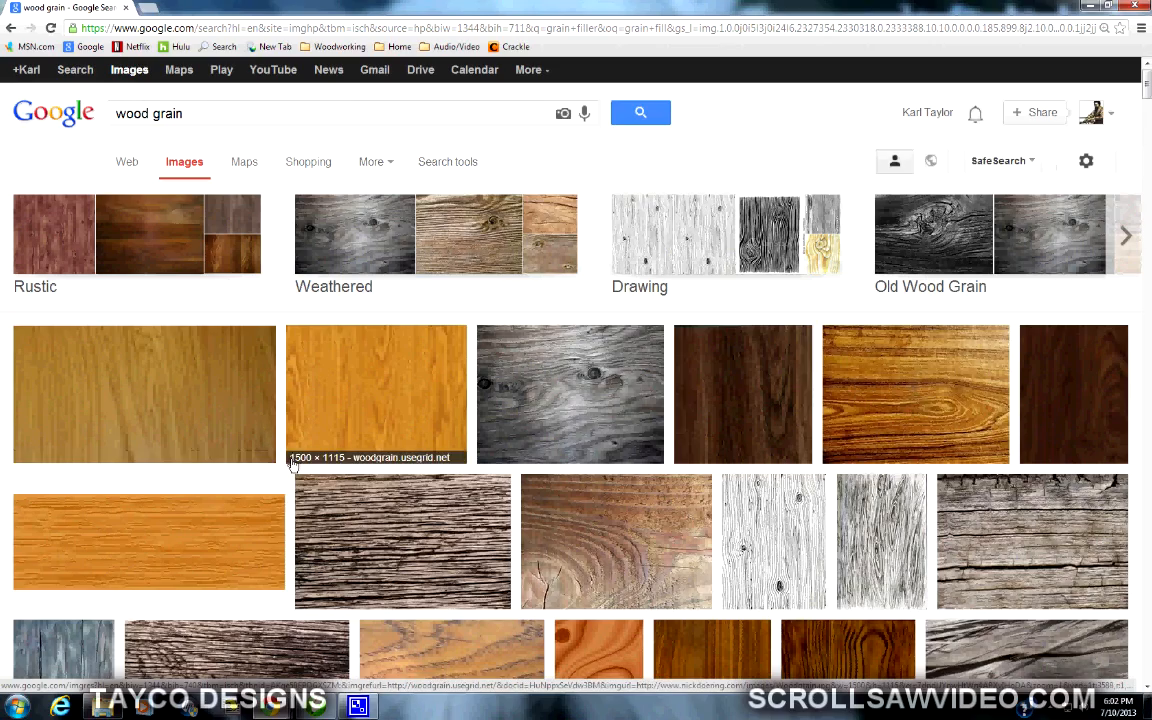
- Find the brown horizontal-grain image from wraptorskinz.com (960 × 544) in the results and start saving it
scroll(327, 466, down, 6)
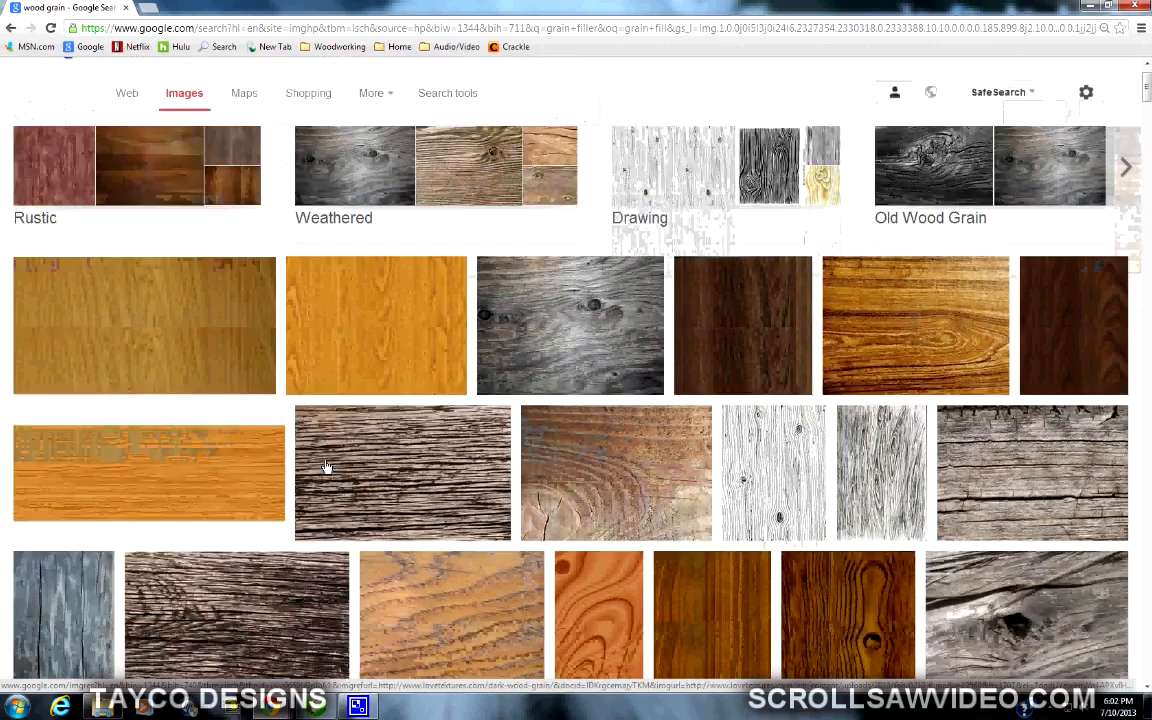
scroll(327, 466, down, 7)
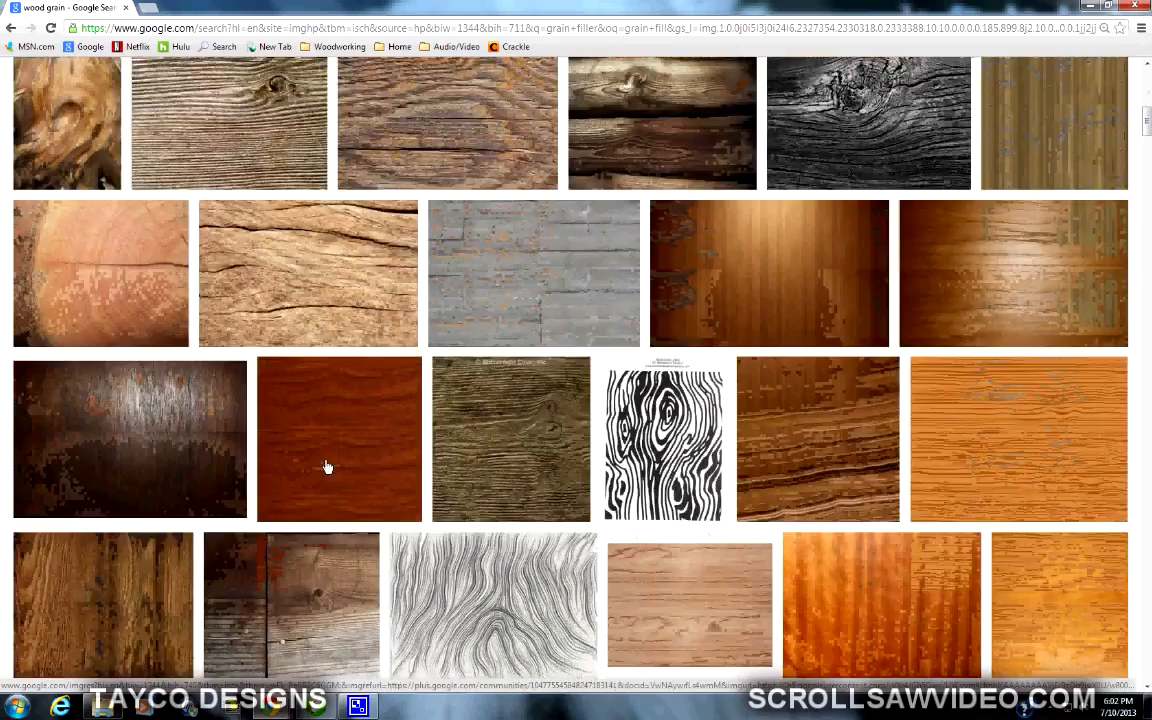
scroll(327, 466, down, 6)
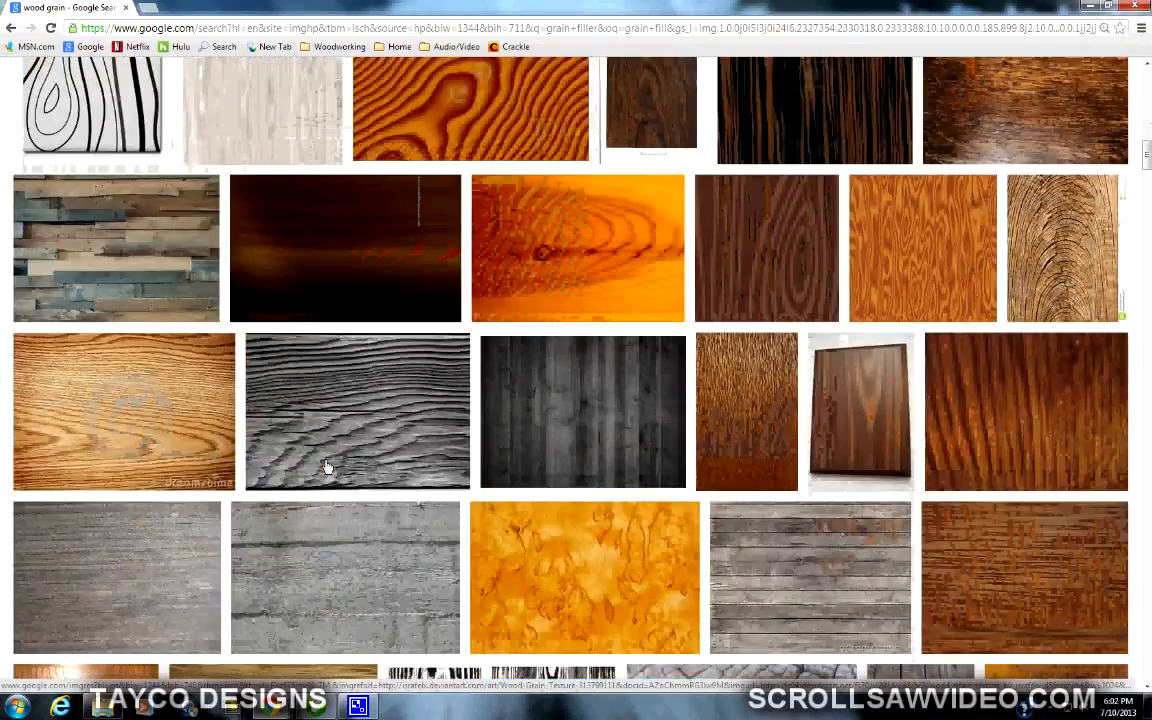
scroll(327, 466, down, 5)
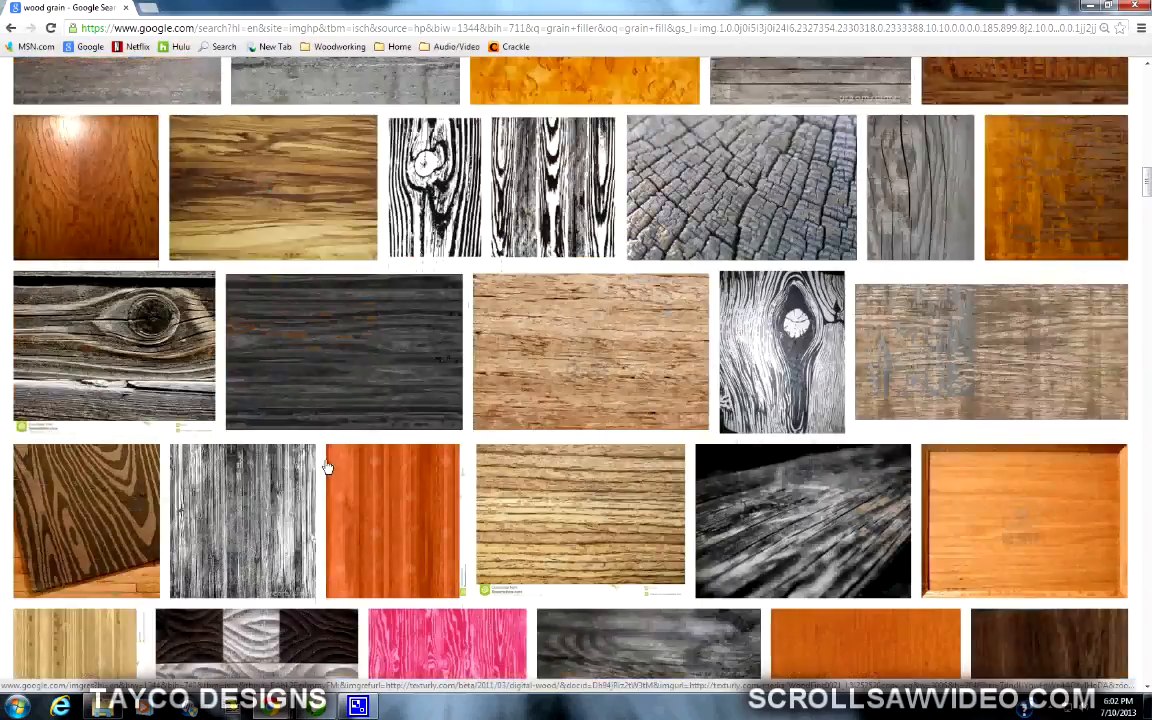
scroll(327, 466, down, 6)
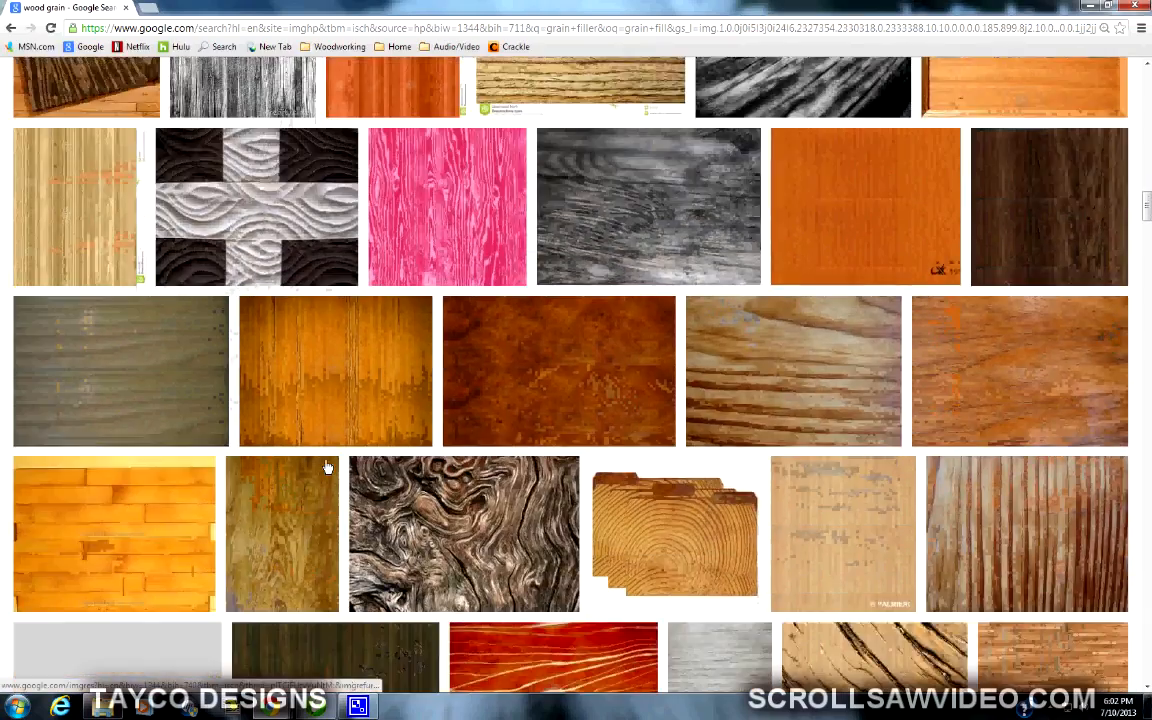
scroll(327, 466, down, 1)
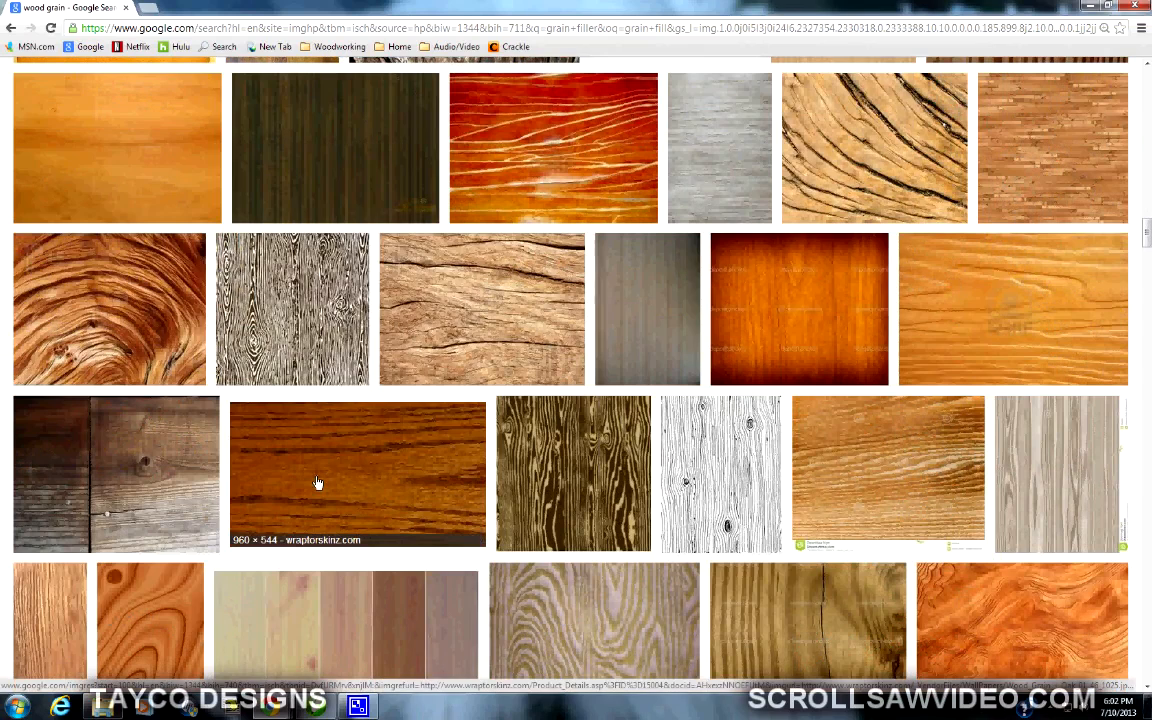
right_click(318, 481)
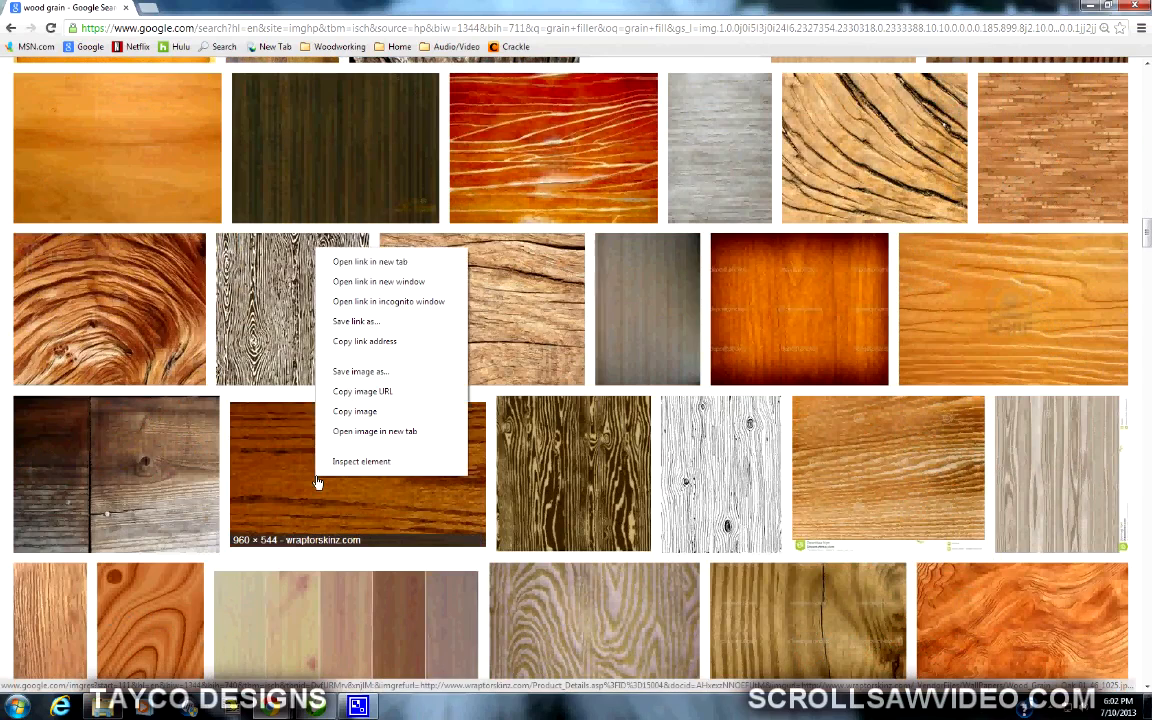
click(372, 371)
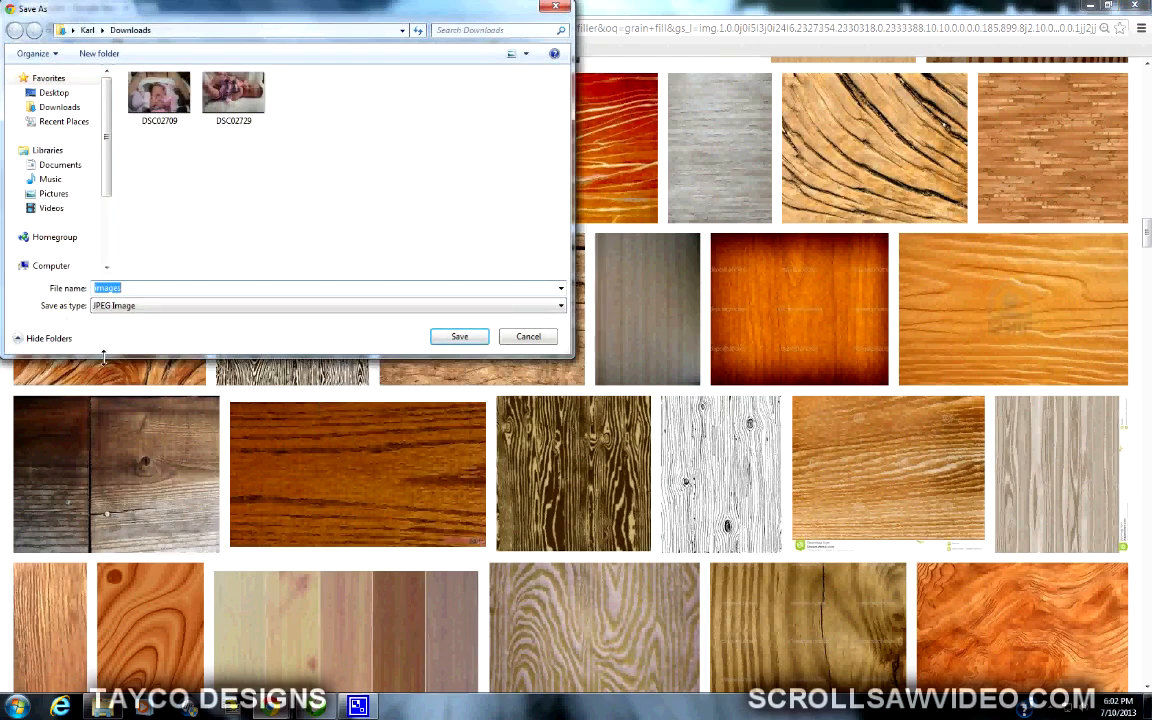
- Save the image as a JPEG named images in the Wood Grain folder of the Documents library
click(57, 166)
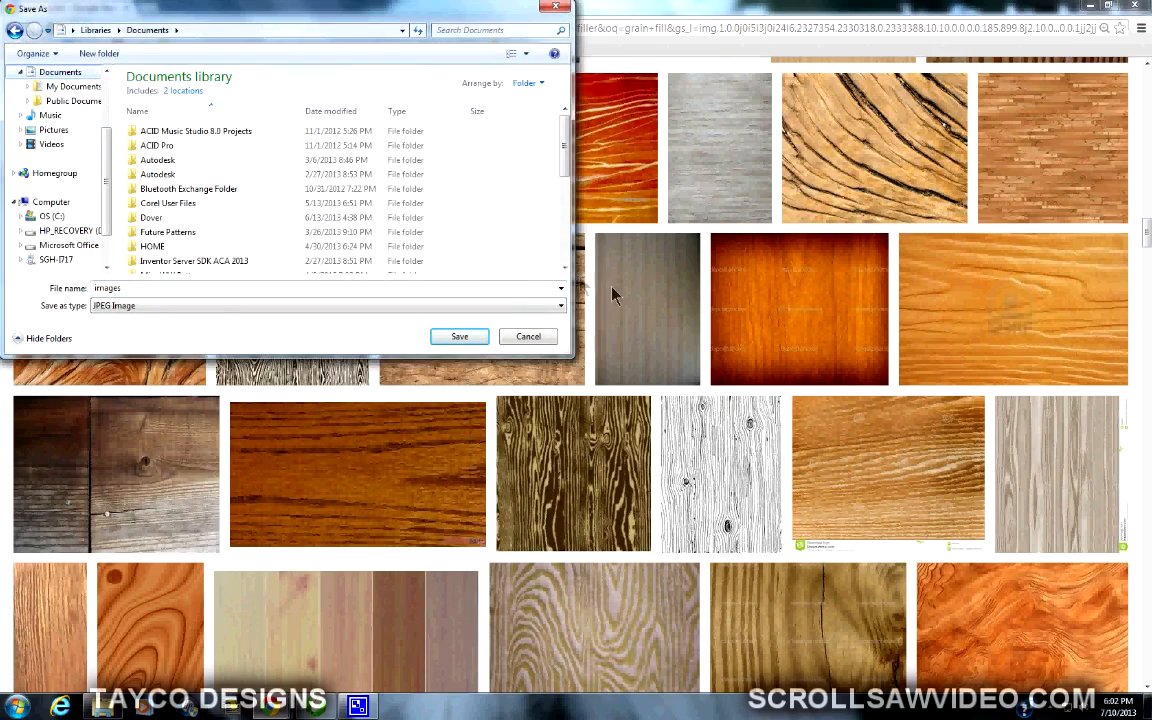
click(564, 270)
click(564, 269)
click(564, 269)
click(564, 269)
click(564, 269)
click(564, 269)
click(564, 269)
click(564, 269)
click(564, 269)
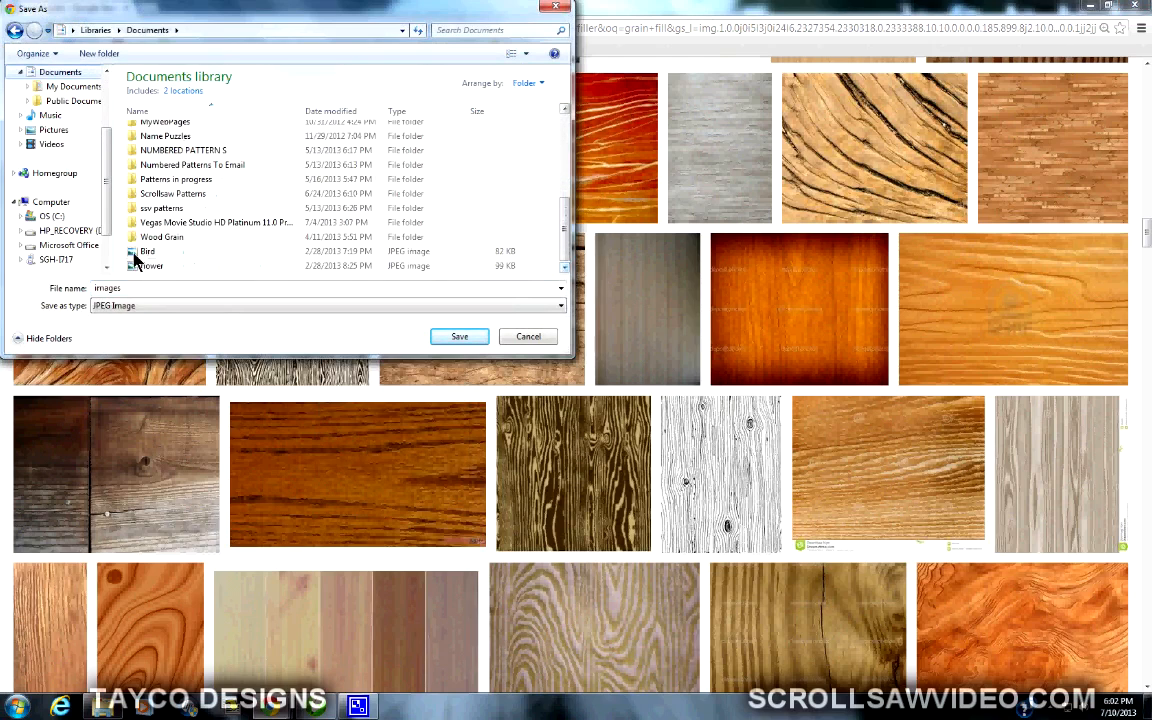
double_click(163, 238)
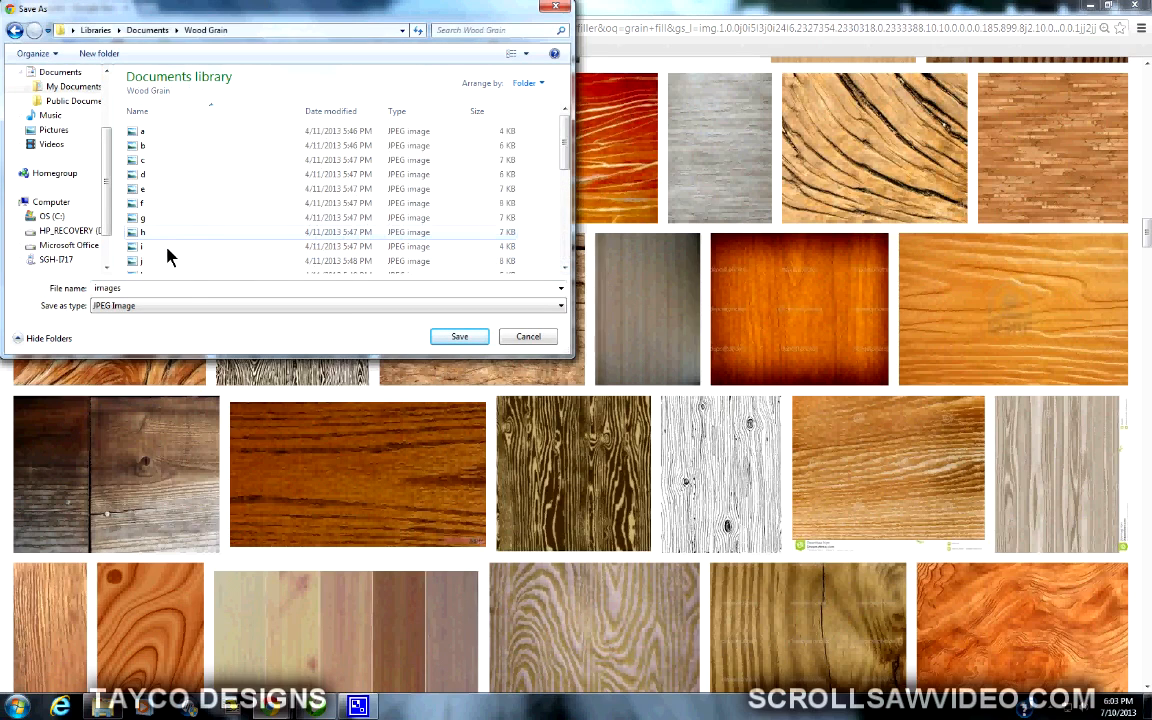
click(459, 337)
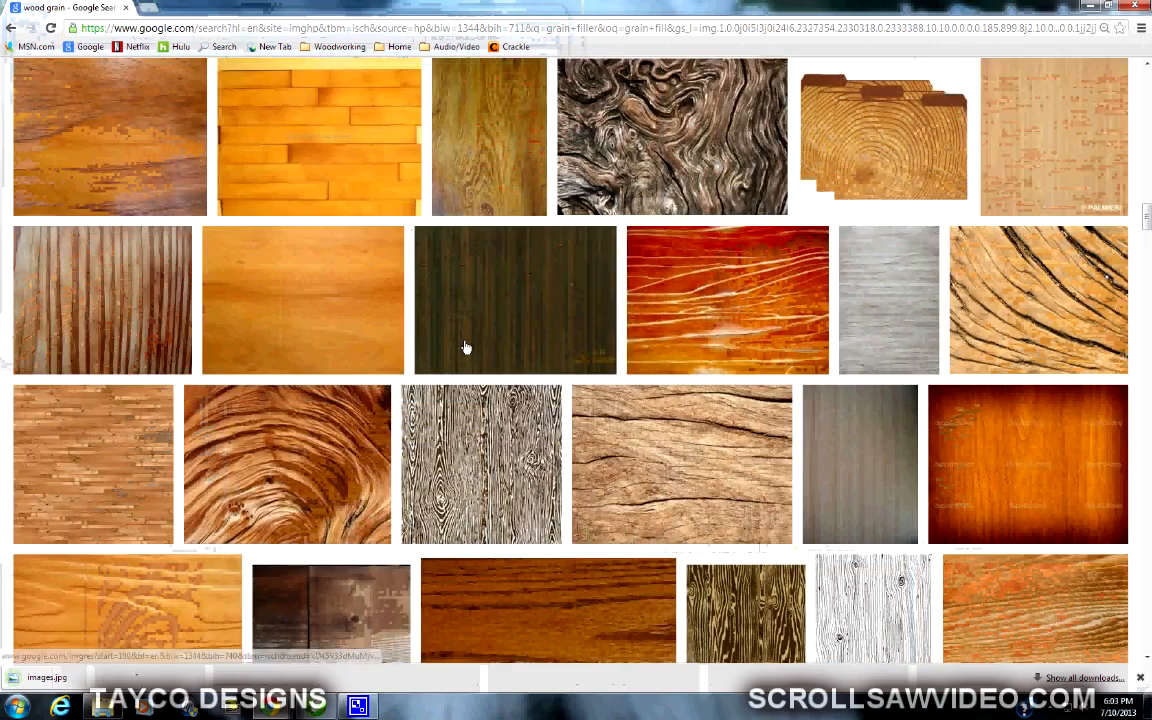
- Examine the remaining wood grain image results for other textures suitable as fills
scroll(475, 444, down, 2)
scroll(475, 444, down, 5)
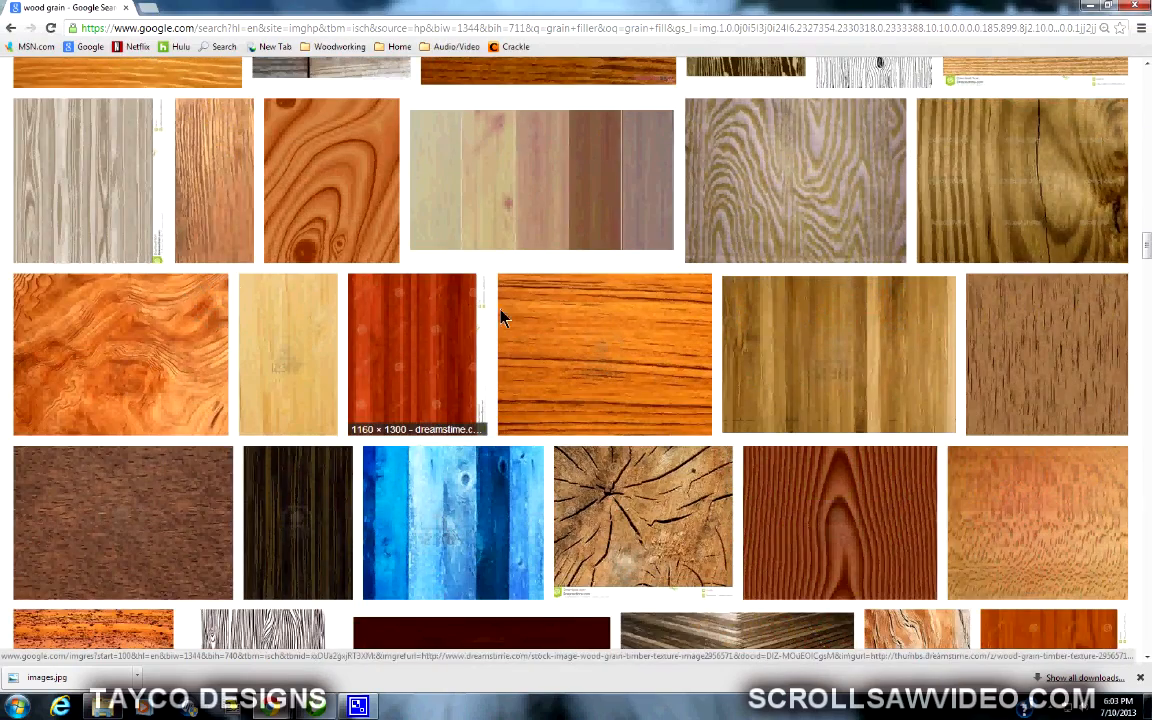
scroll(599, 360, down, 3)
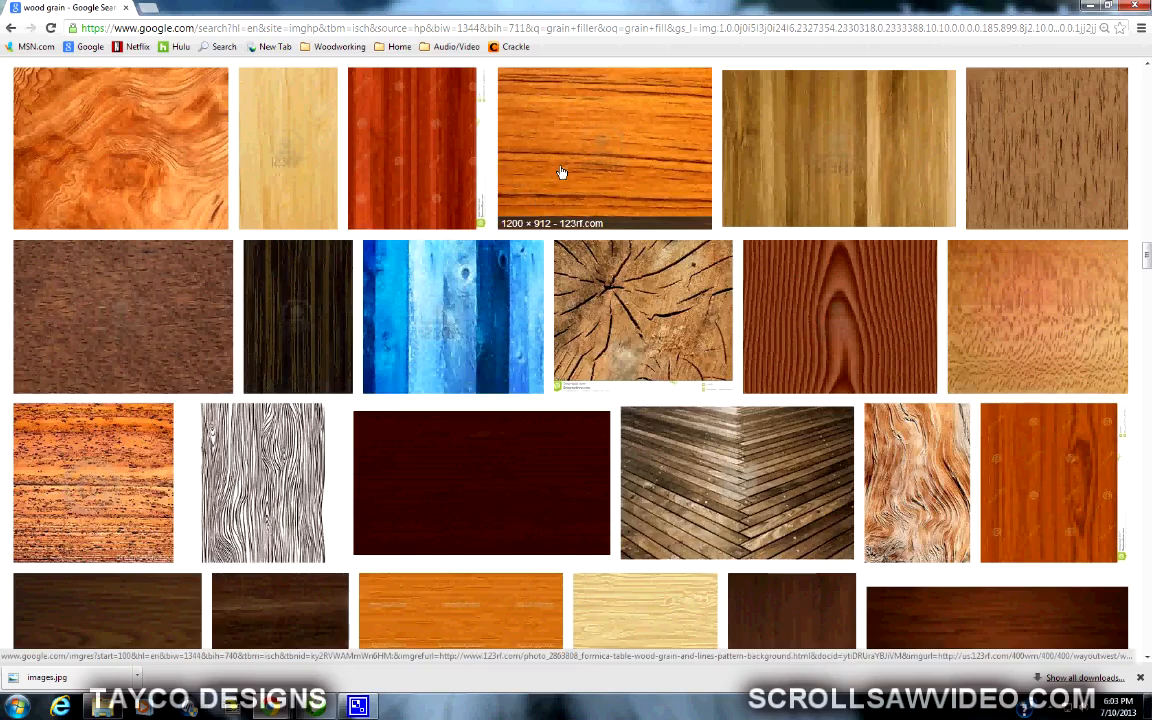
scroll(580, 270, down, 2)
scroll(632, 518, down, 1)
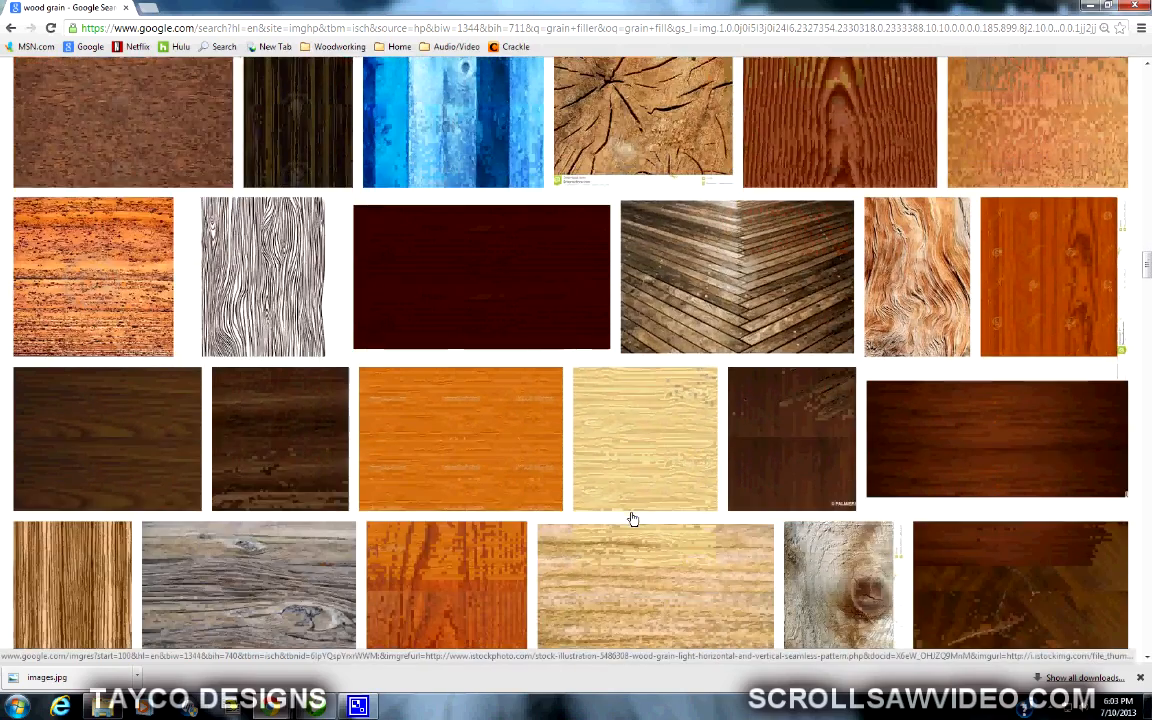
scroll(373, 560, down, 1)
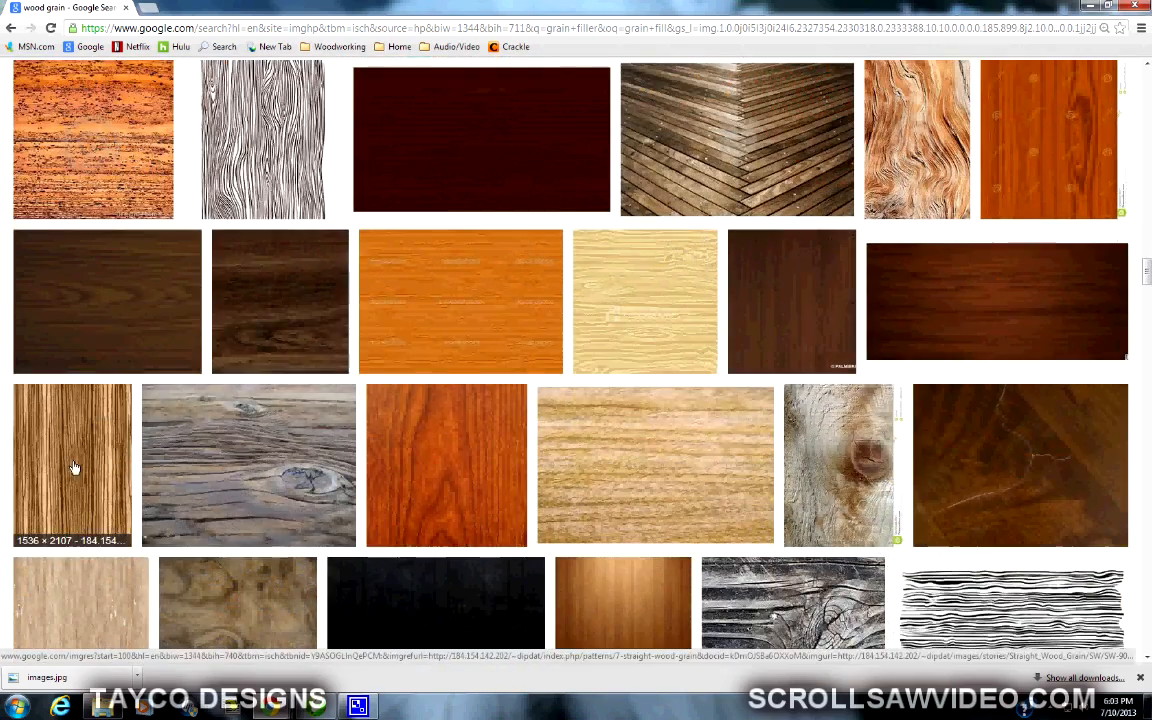
scroll(393, 525, down, 2)
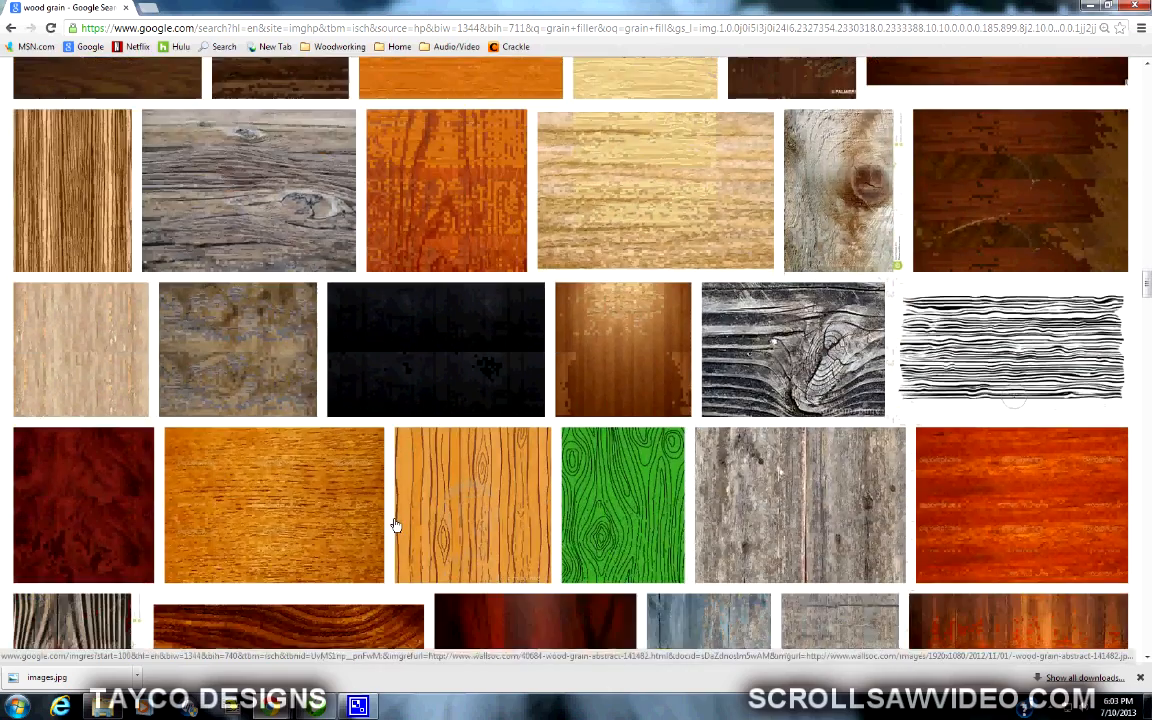
scroll(395, 525, down, 2)
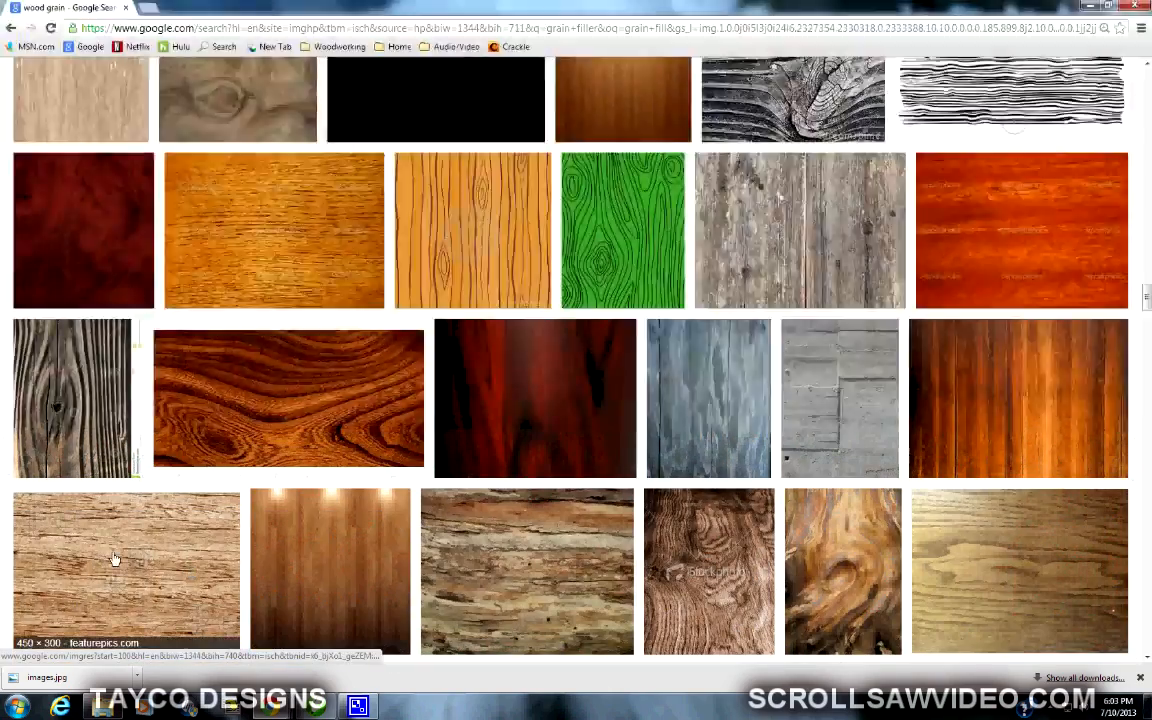
scroll(490, 548, down, 2)
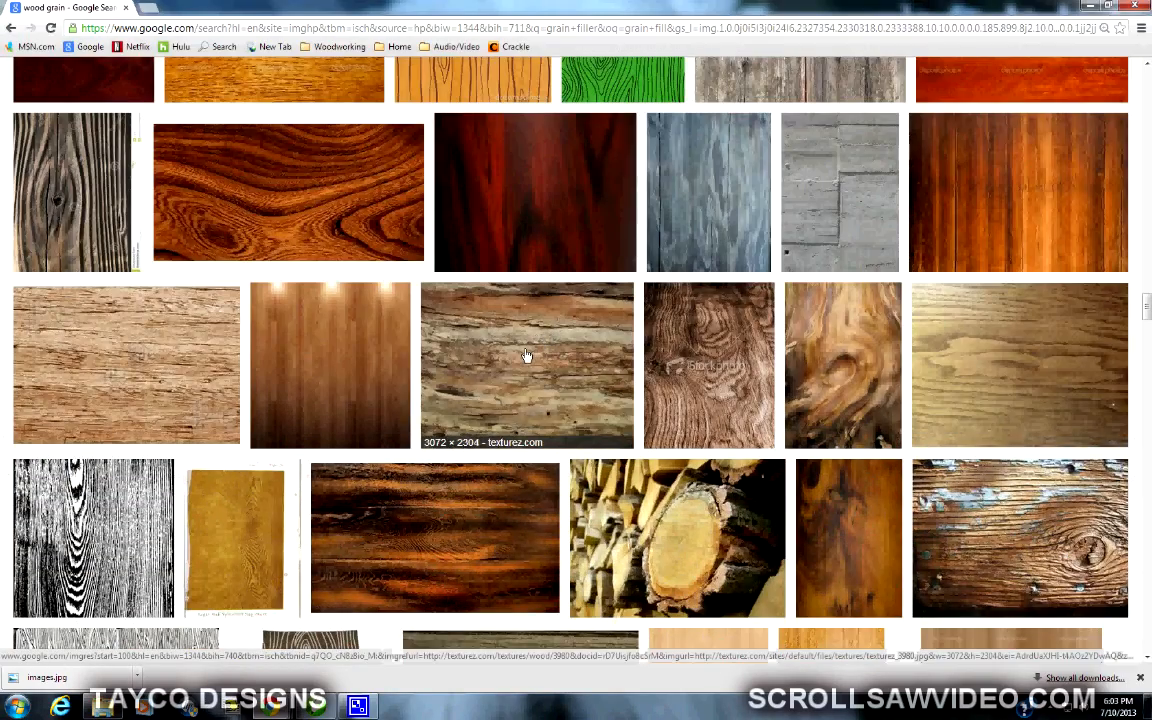
scroll(527, 355, down, 2)
scroll(527, 355, up, 7)
scroll(527, 355, up, 10)
scroll(527, 355, up, 10)
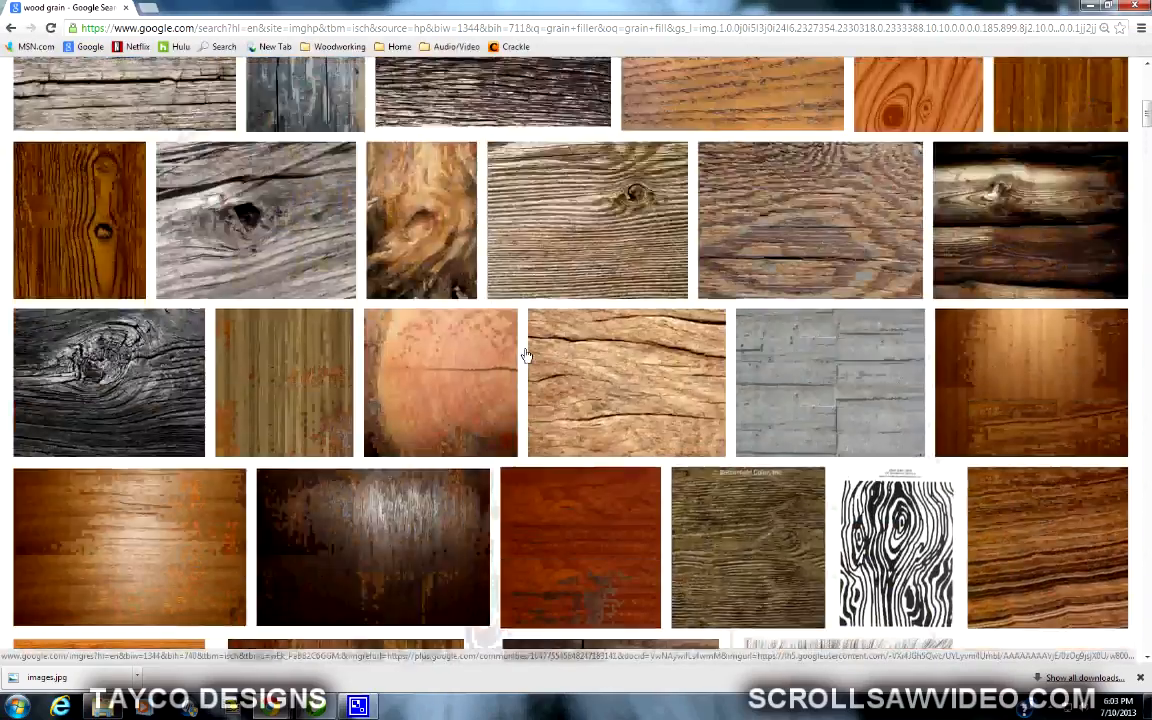
scroll(527, 355, up, 10)
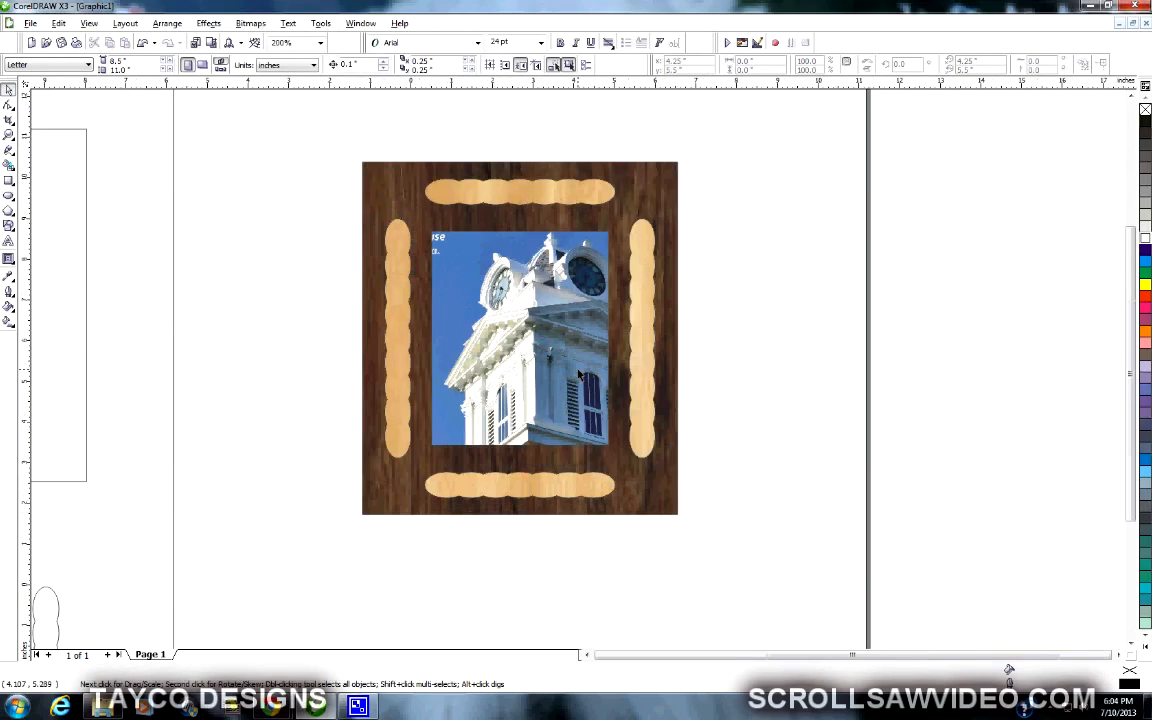
- Select the whole wood-framed clock tower picture with its inlays and move it off the page to about x 15.5, y 5.9 inches
scroll(578, 374, down, 1)
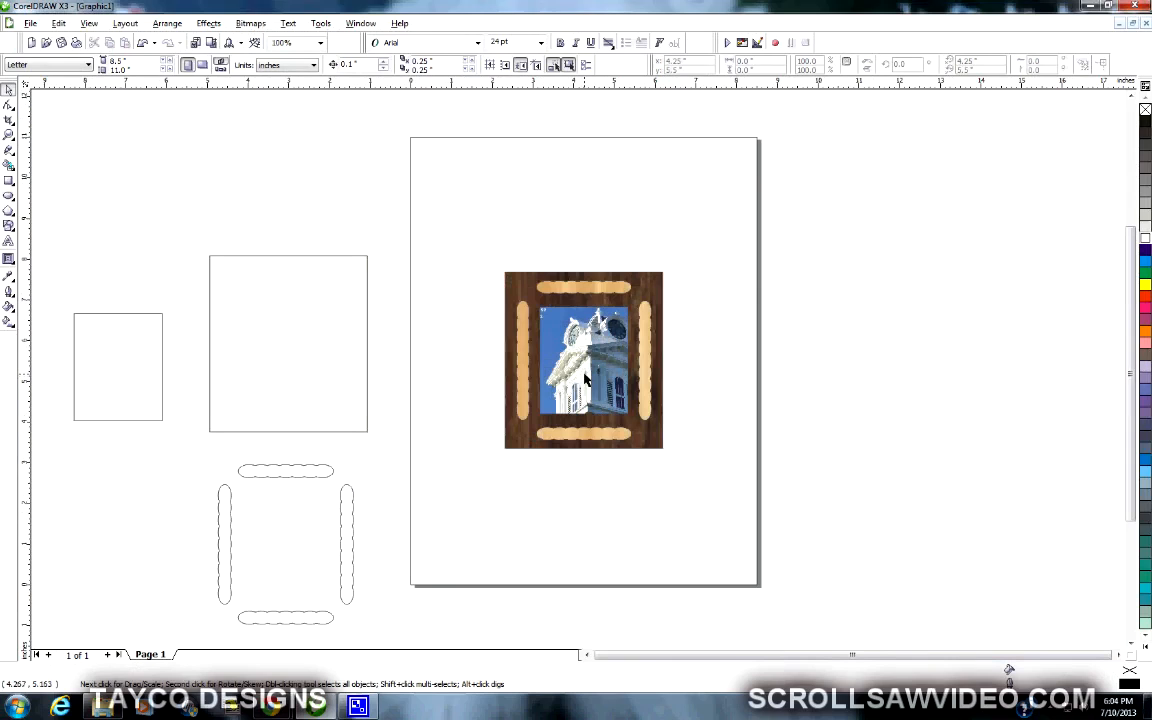
click(585, 378)
click(475, 347)
drag(478, 254, 714, 505)
drag(591, 367, 385, 131)
drag(88, 30, 1118, 350)
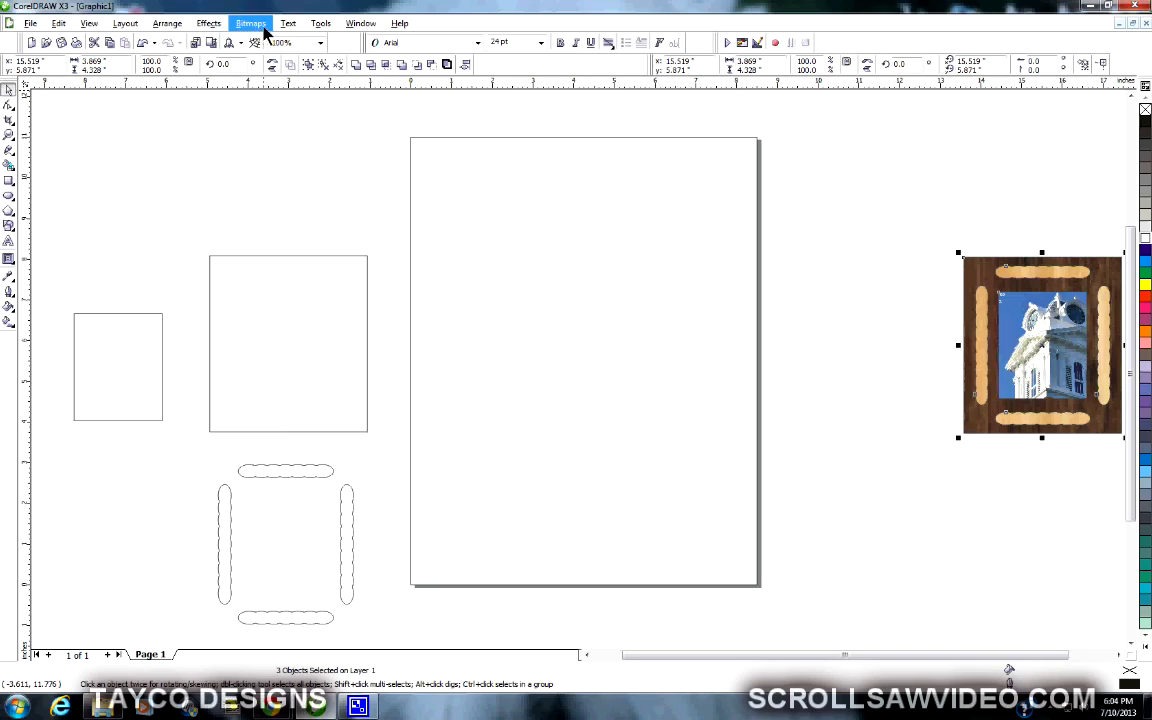
- Open the Scrapbook browser and go to the Wood Grain folder inside My Documents
click(318, 24)
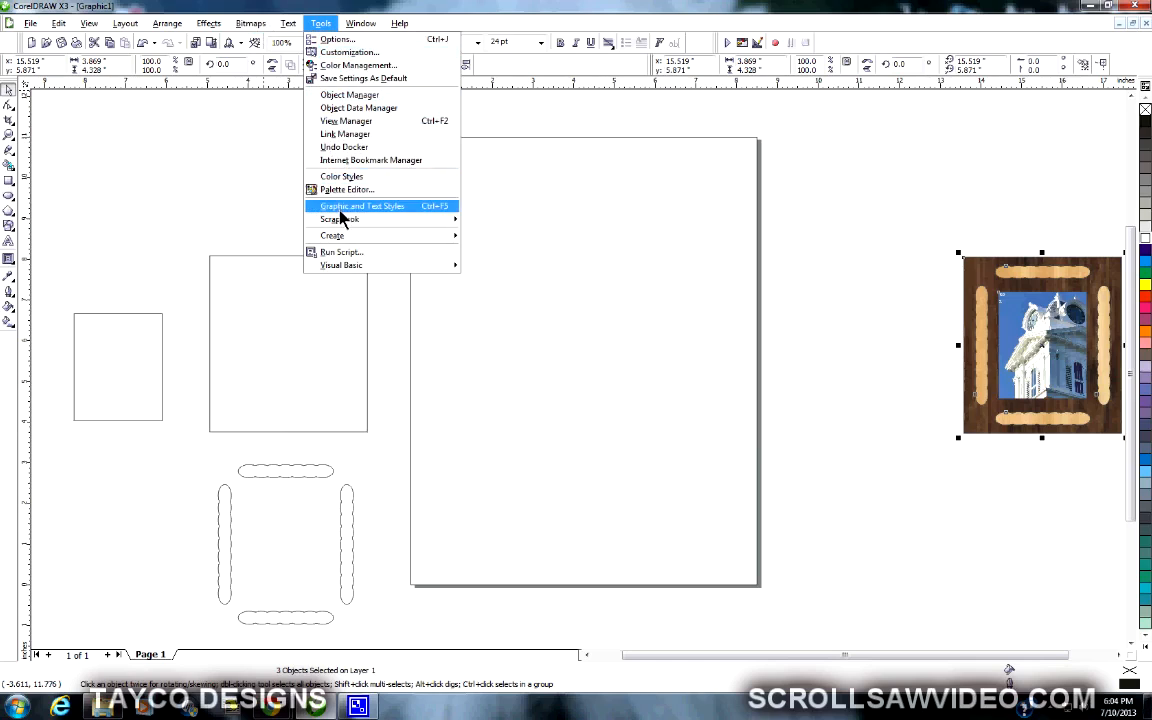
mouse_move(343, 222)
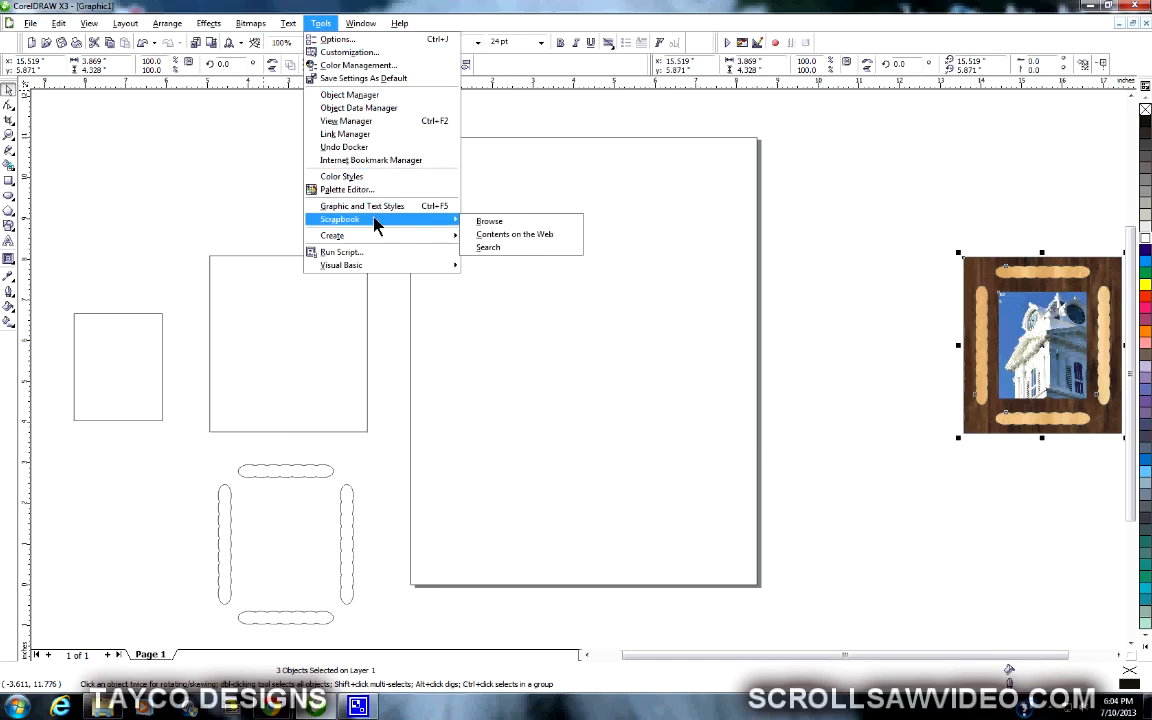
click(490, 222)
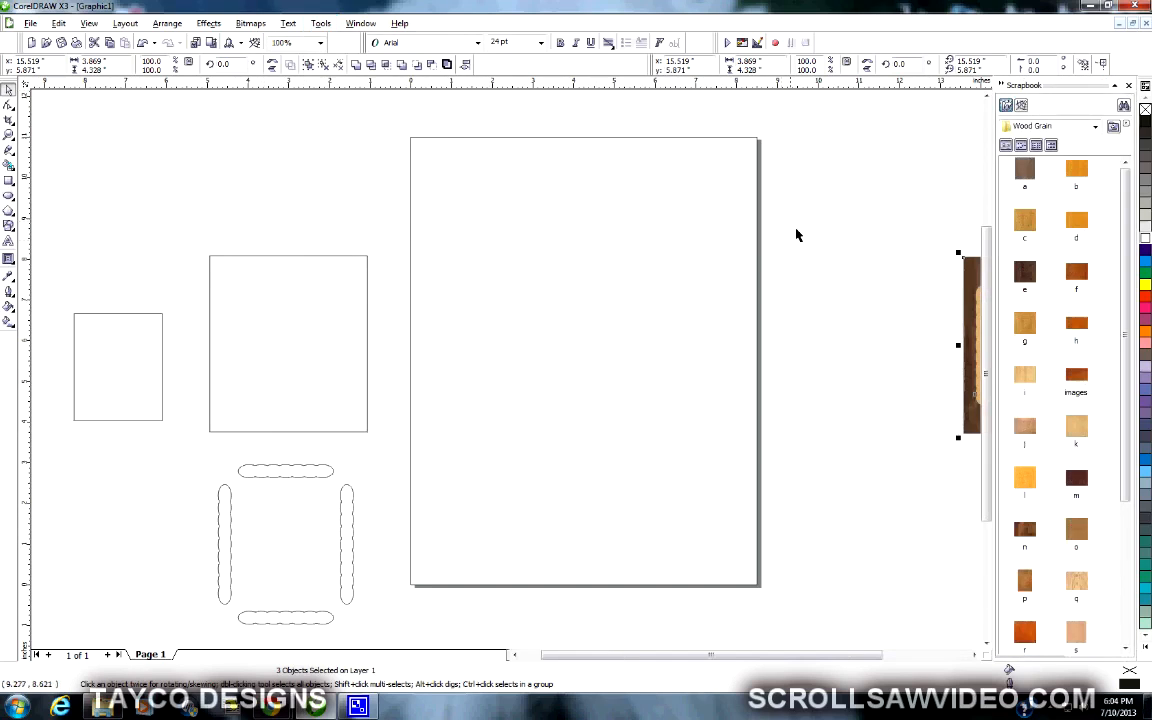
click(1095, 127)
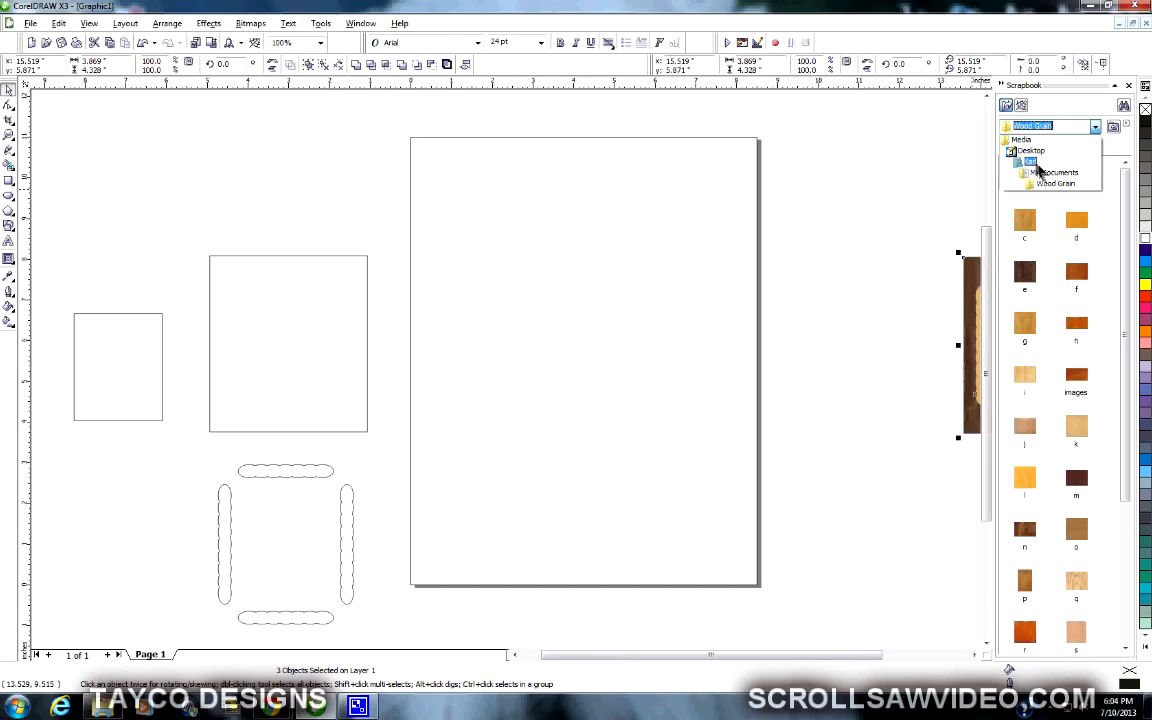
click(1050, 174)
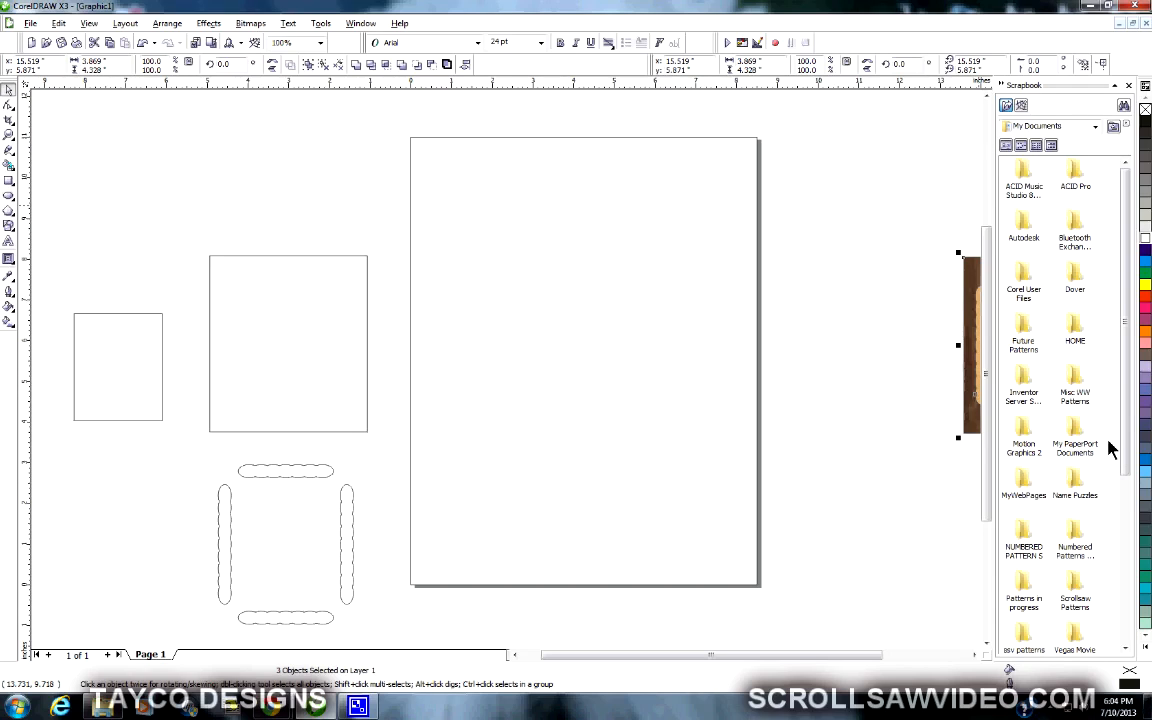
drag(1127, 470, 1120, 540)
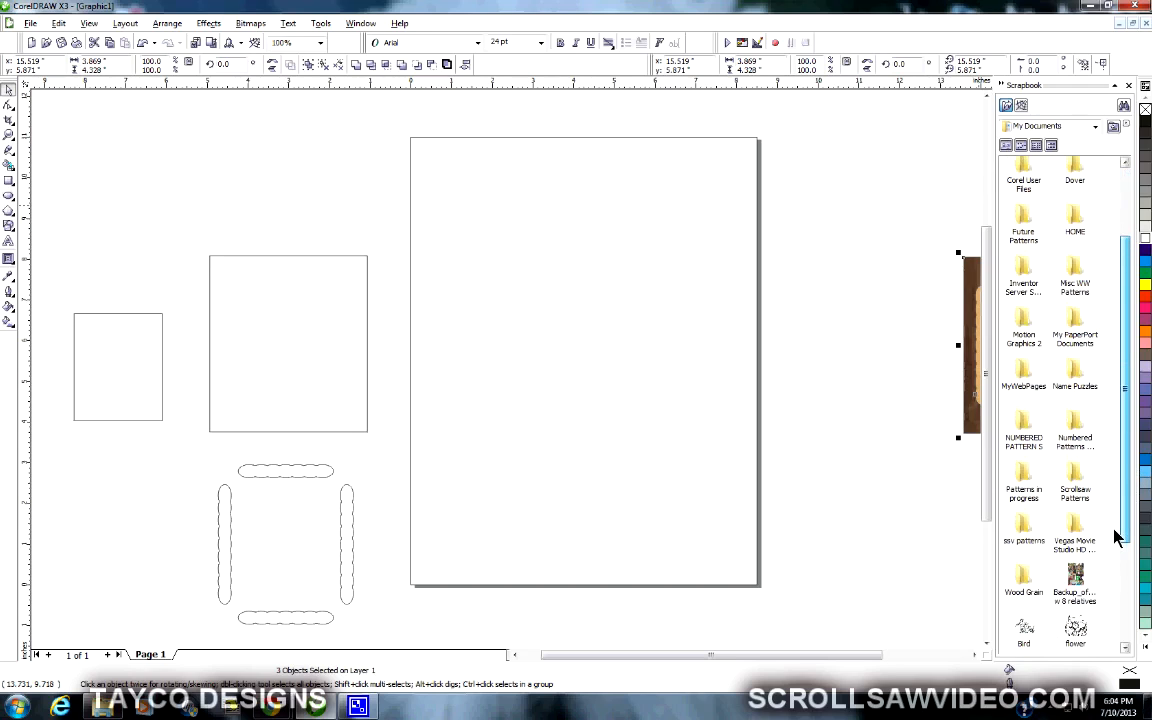
double_click(1021, 579)
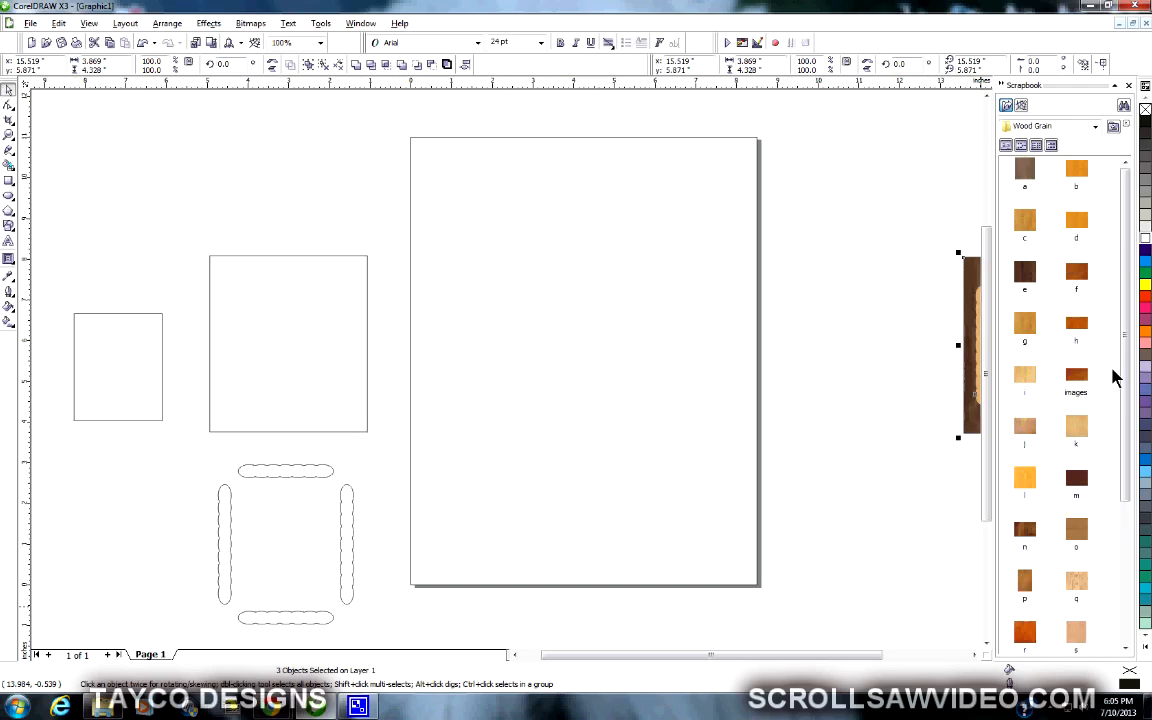
- Place the dark brown wood texture e from the Wood Grain folder in the drawing and move it over the larger empty rectangle
drag(1121, 386, 1128, 498)
drag(1128, 540, 1122, 368)
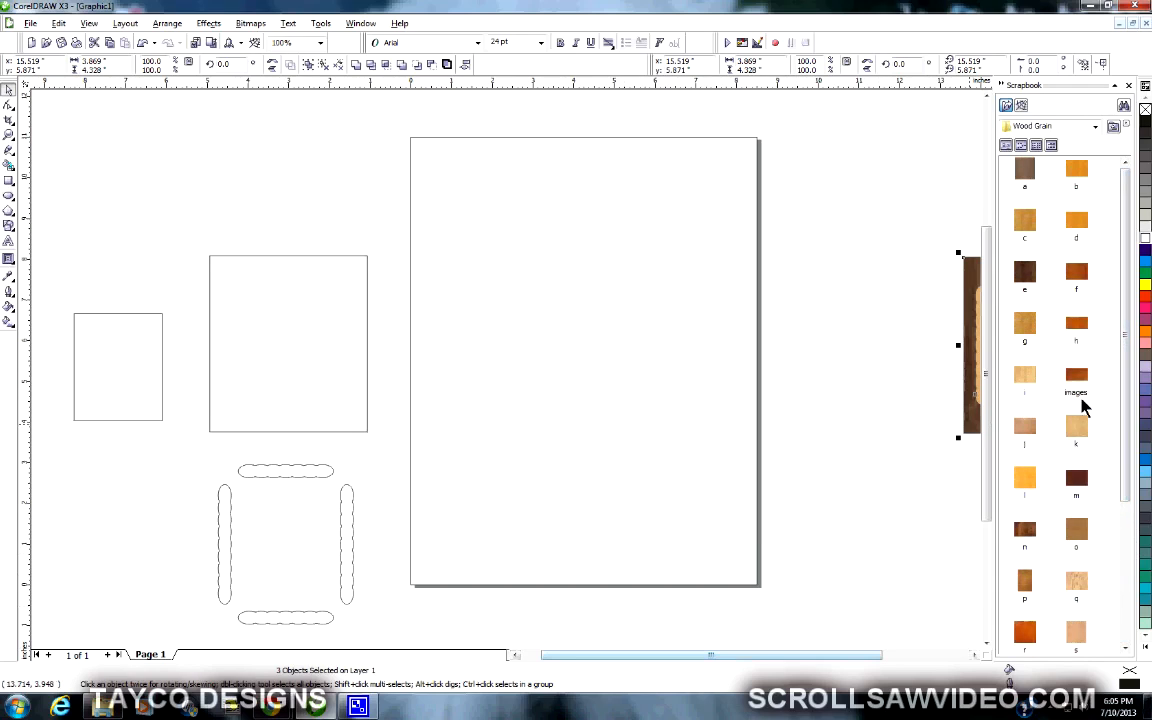
drag(1022, 276, 668, 285)
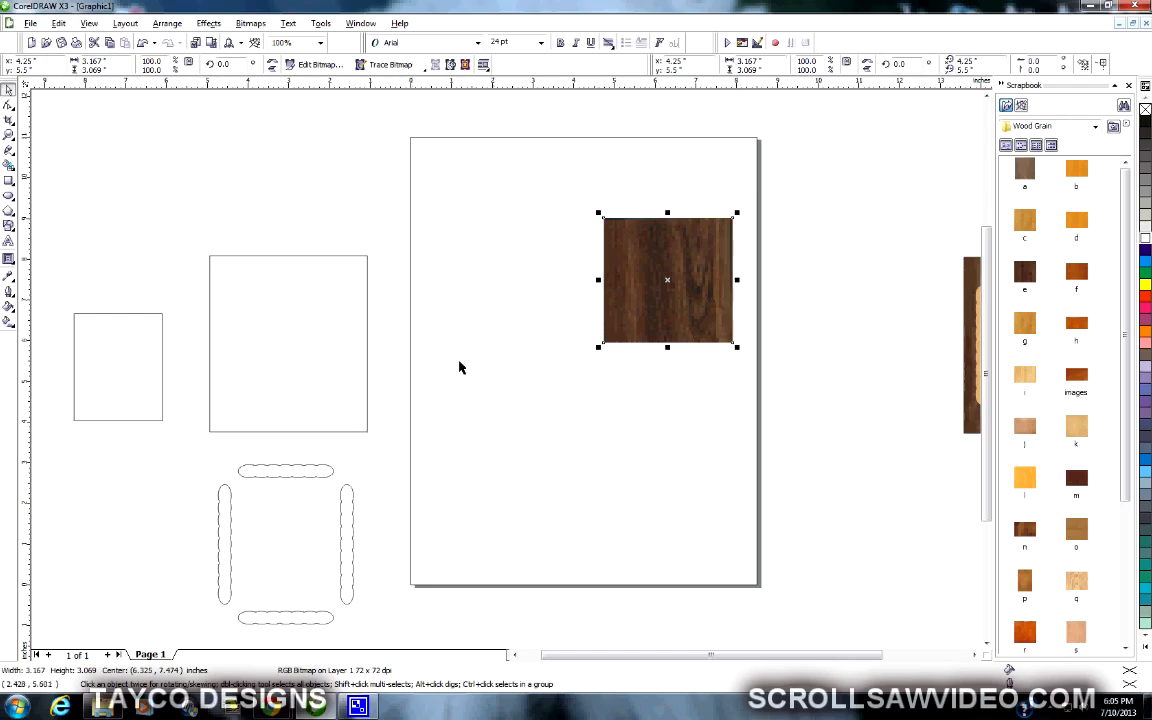
drag(665, 275, 271, 375)
mouse_move(342, 309)
mouse_down()
mouse_move(357, 291)
mouse_move(316, 350)
mouse_move(312, 310)
mouse_move(323, 298)
mouse_move(335, 320)
mouse_up()
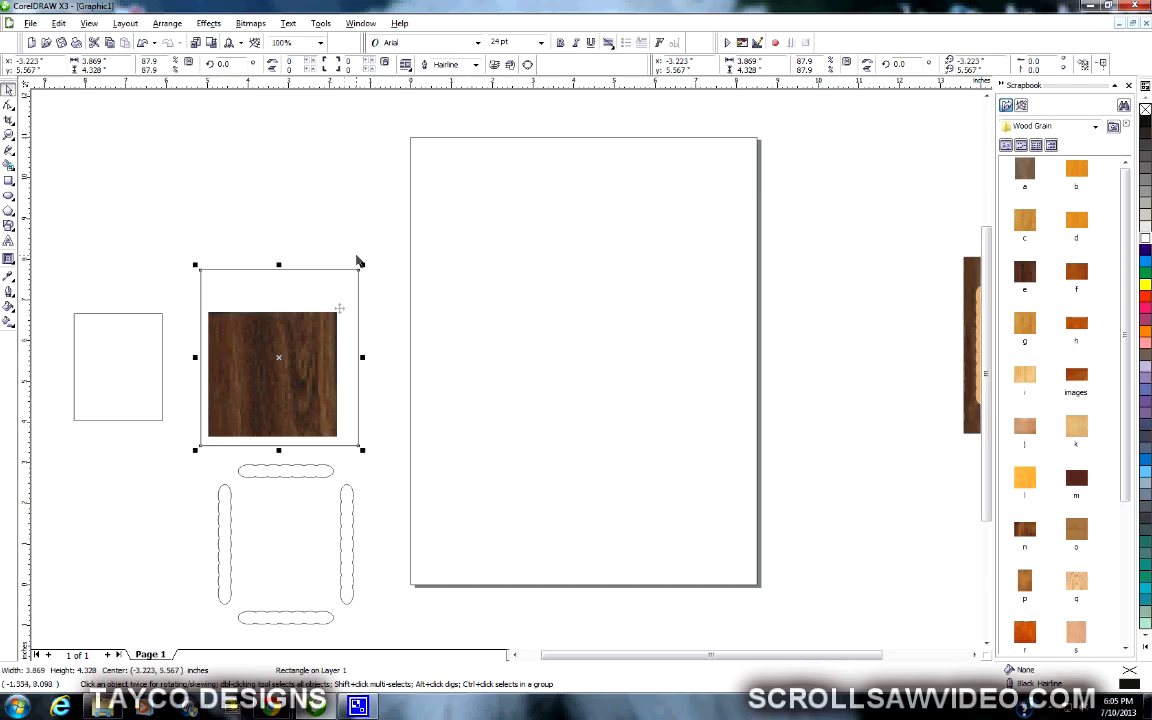
- Enlarge the dark wood texture to about 4.65 × 4.51 inches, bigger than the larger rectangle, and move it onto the page
click(302, 388)
drag(340, 305, 372, 274)
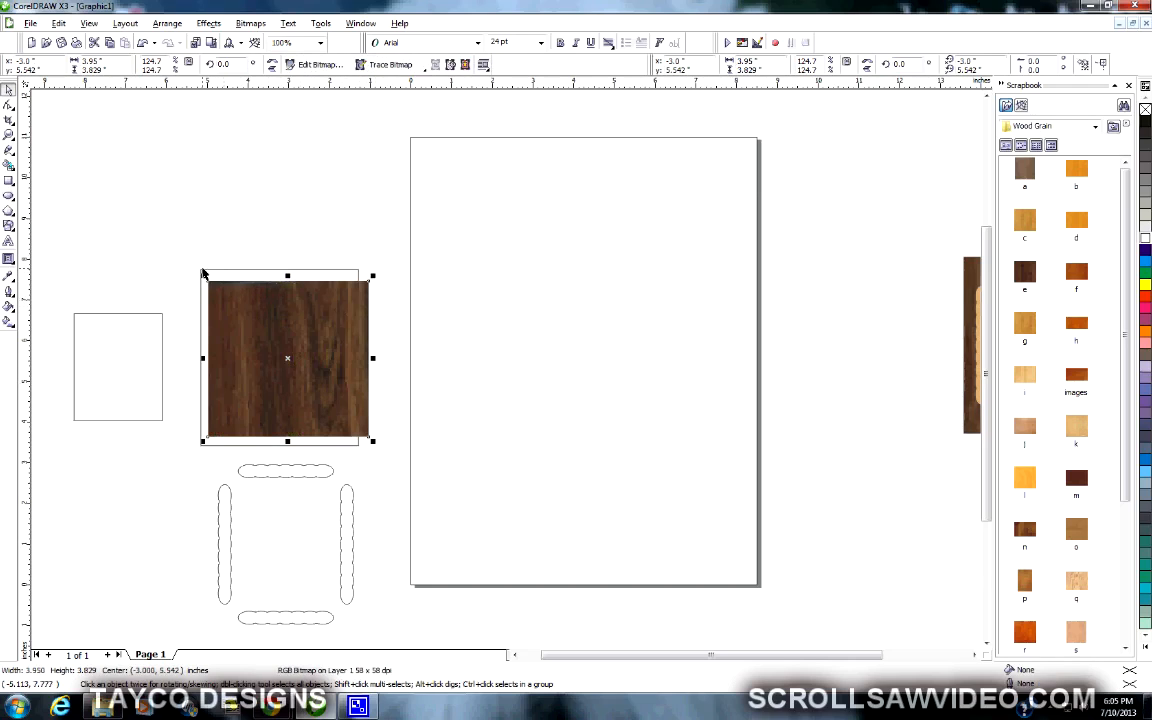
drag(203, 274, 185, 259)
drag(370, 439, 382, 460)
drag(285, 356, 573, 380)
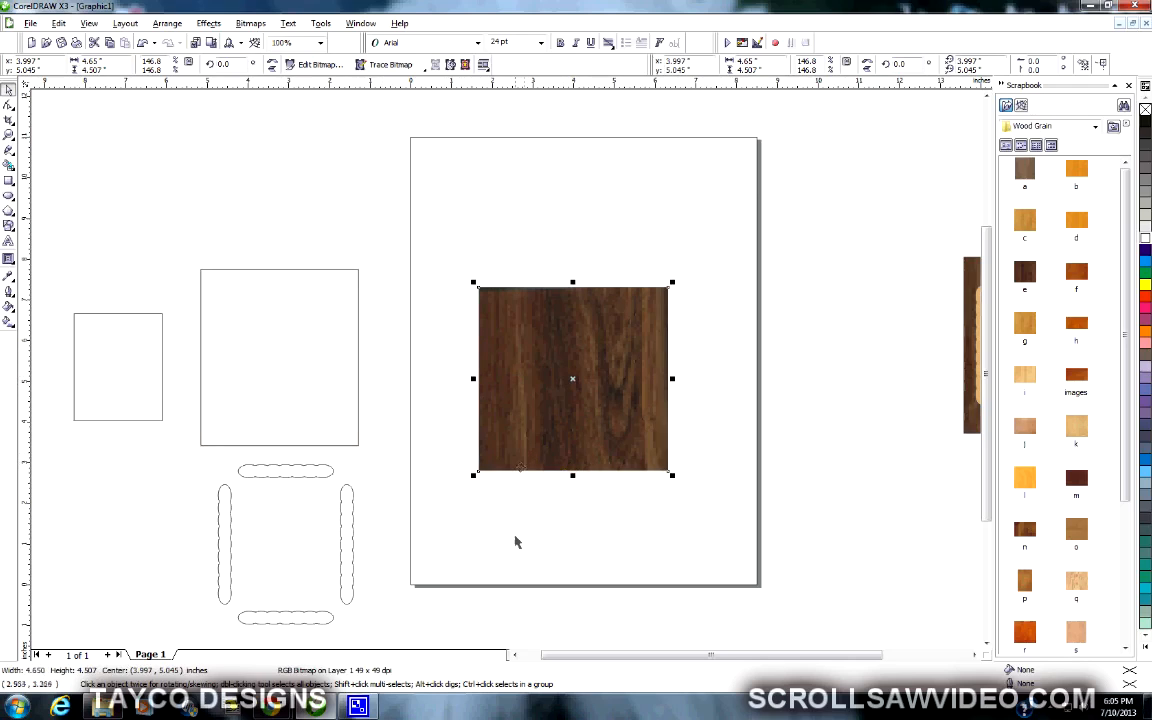
click(465, 557)
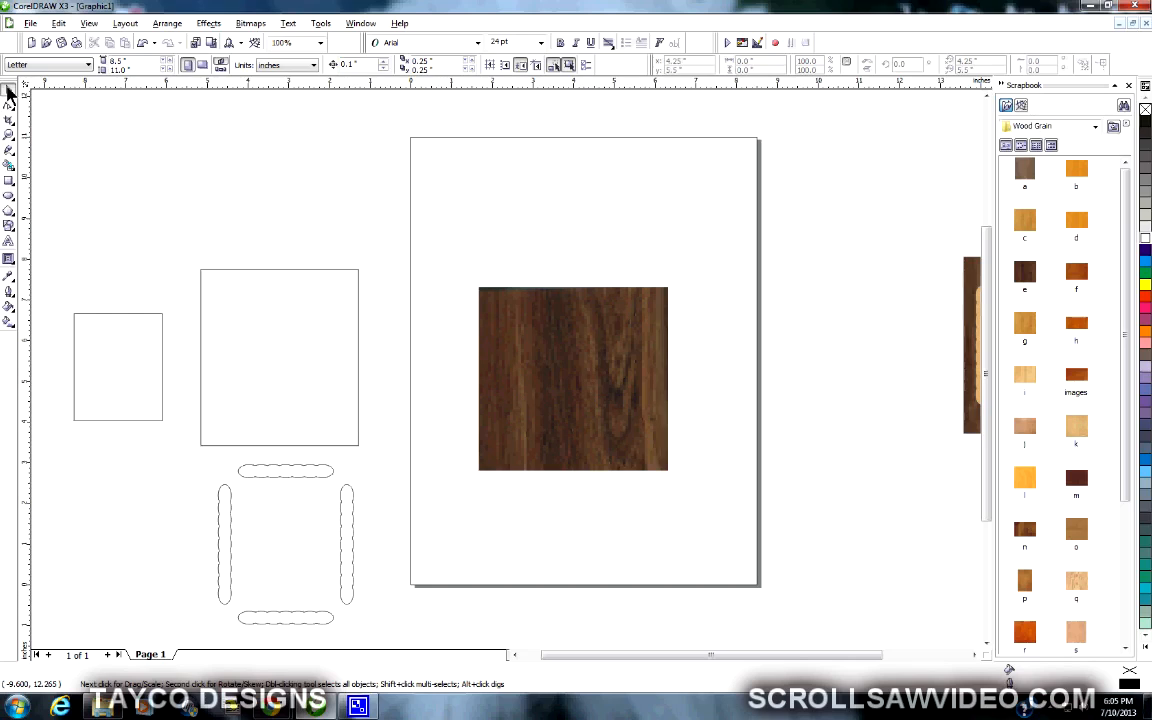
- PowerClip the dark wood texture inside the larger rectangle and centre the filled rectangle on the page
click(560, 393)
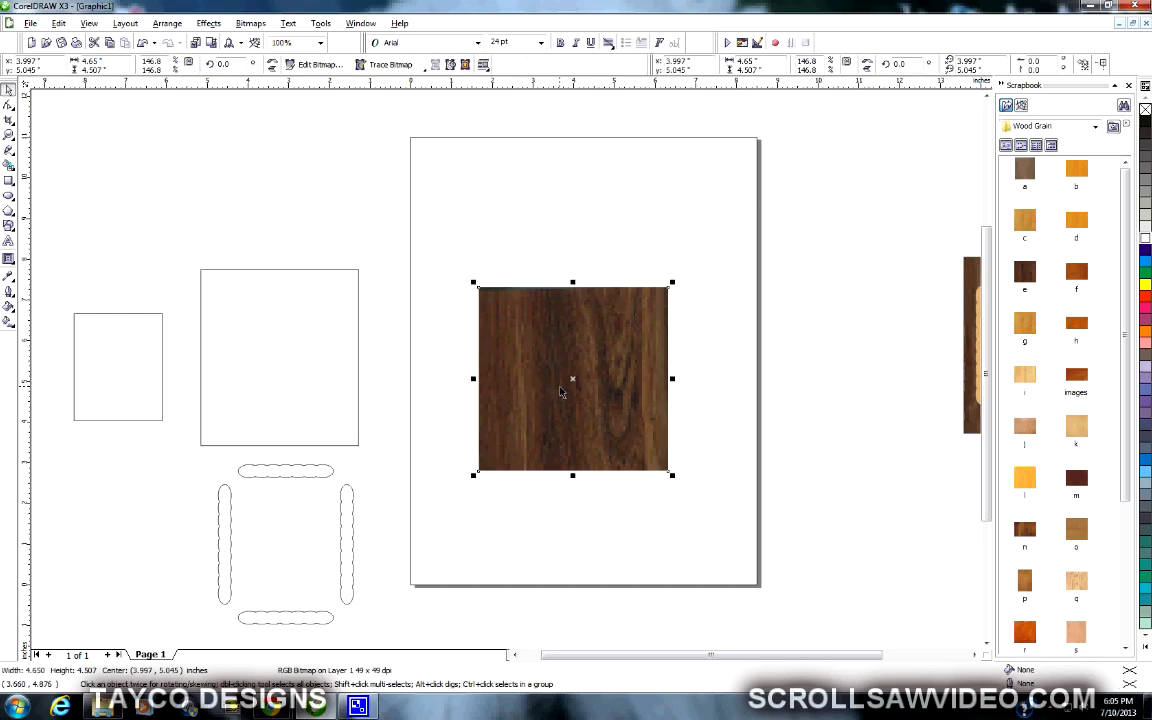
click(209, 25)
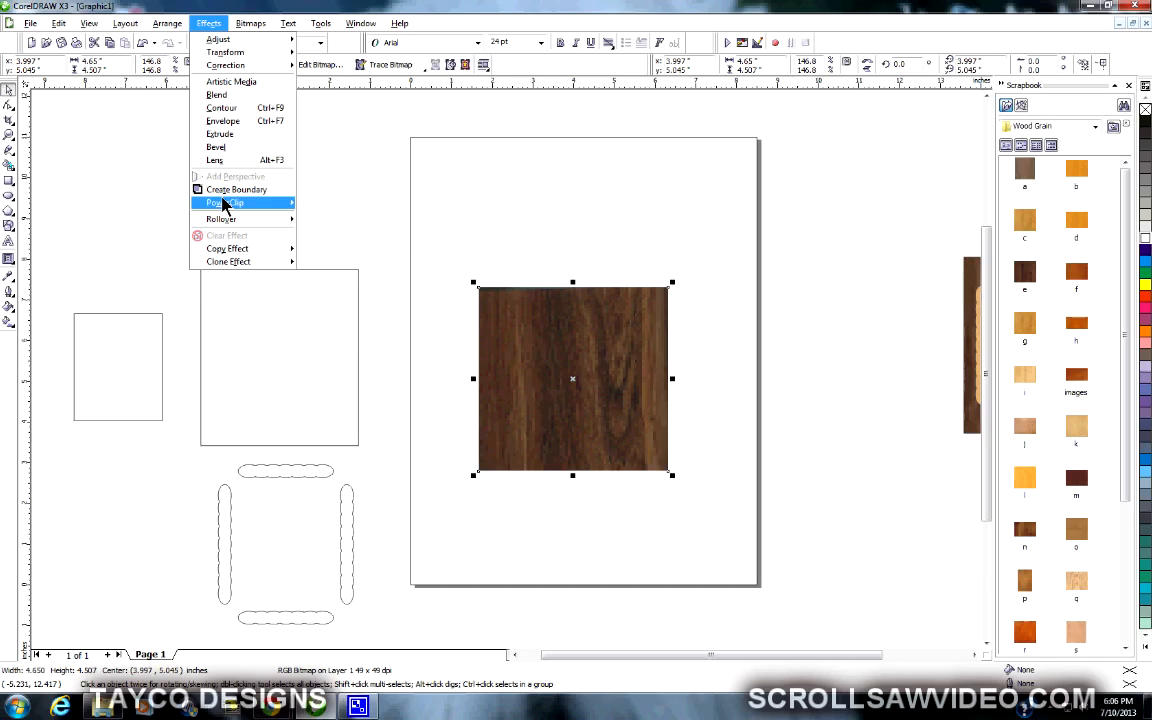
mouse_move(227, 206)
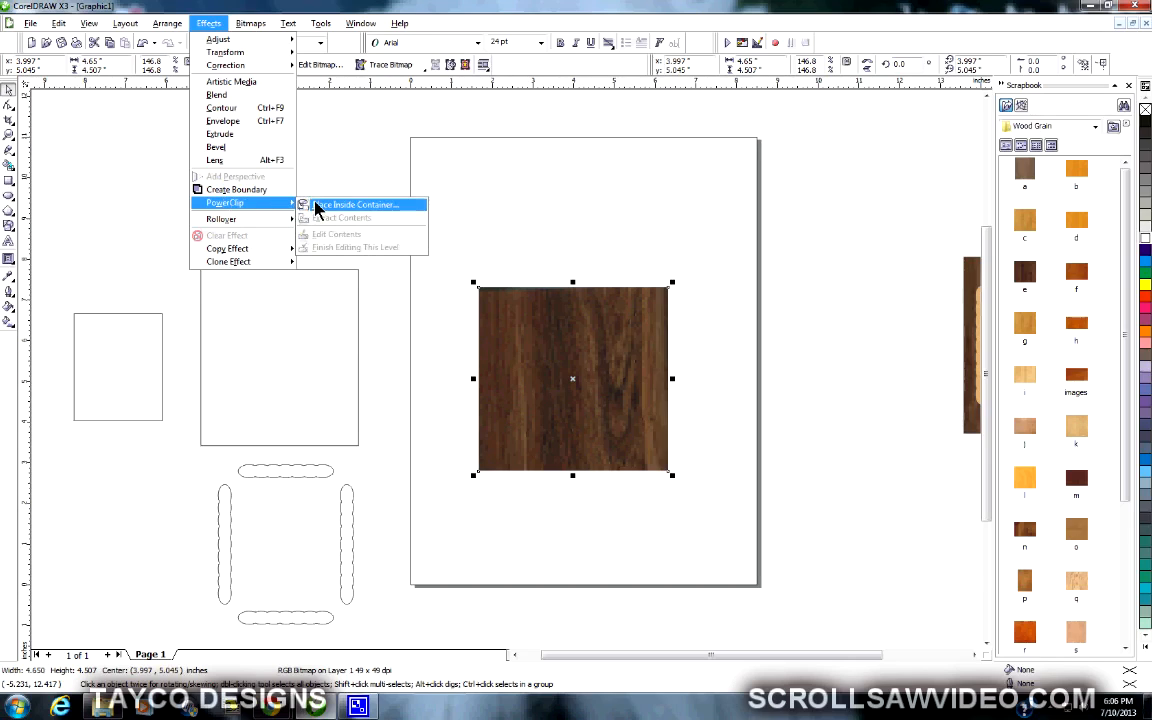
click(359, 206)
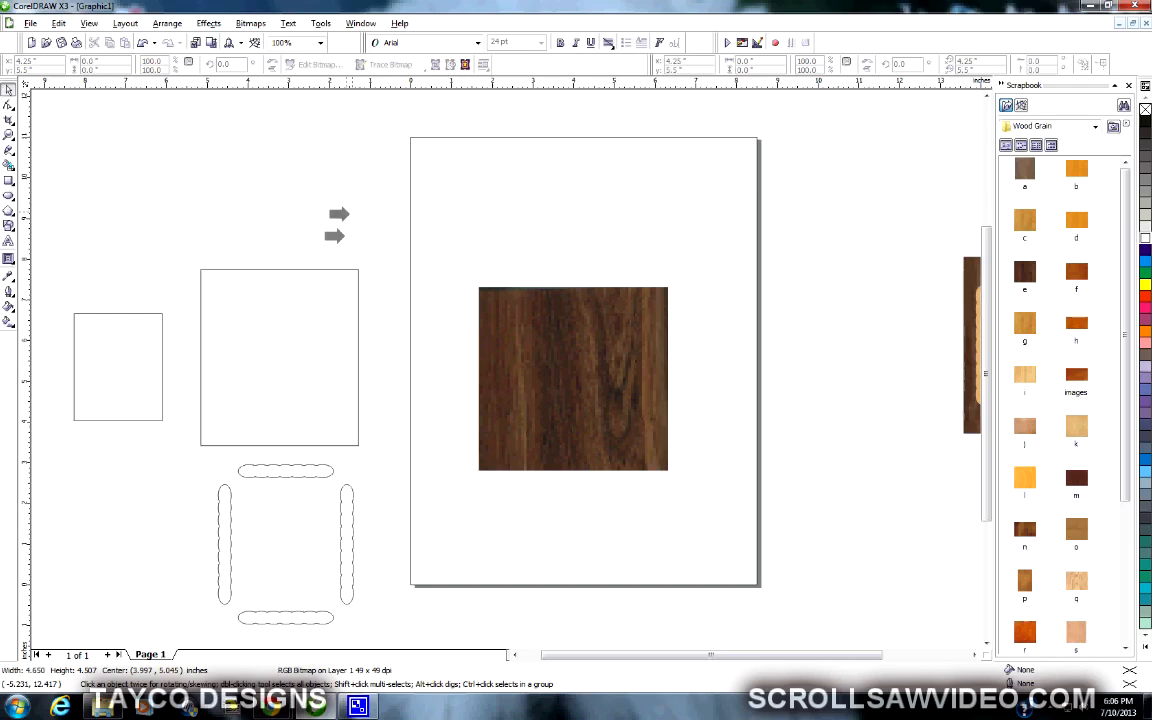
click(280, 350)
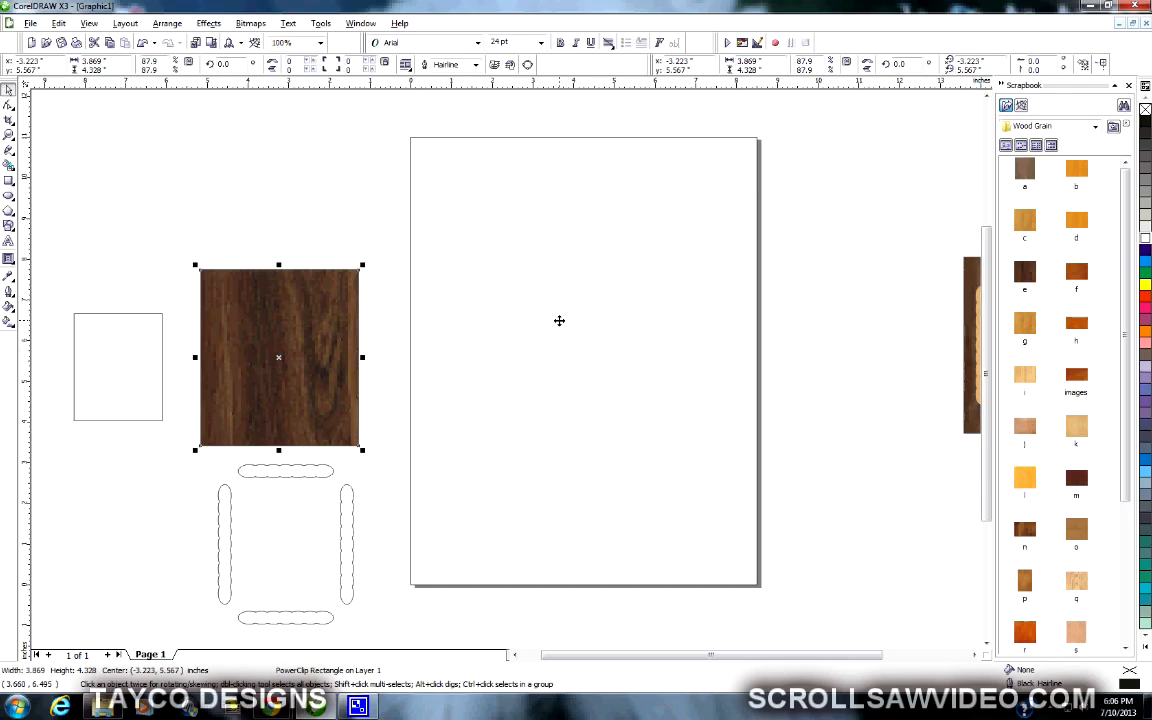
key(p)
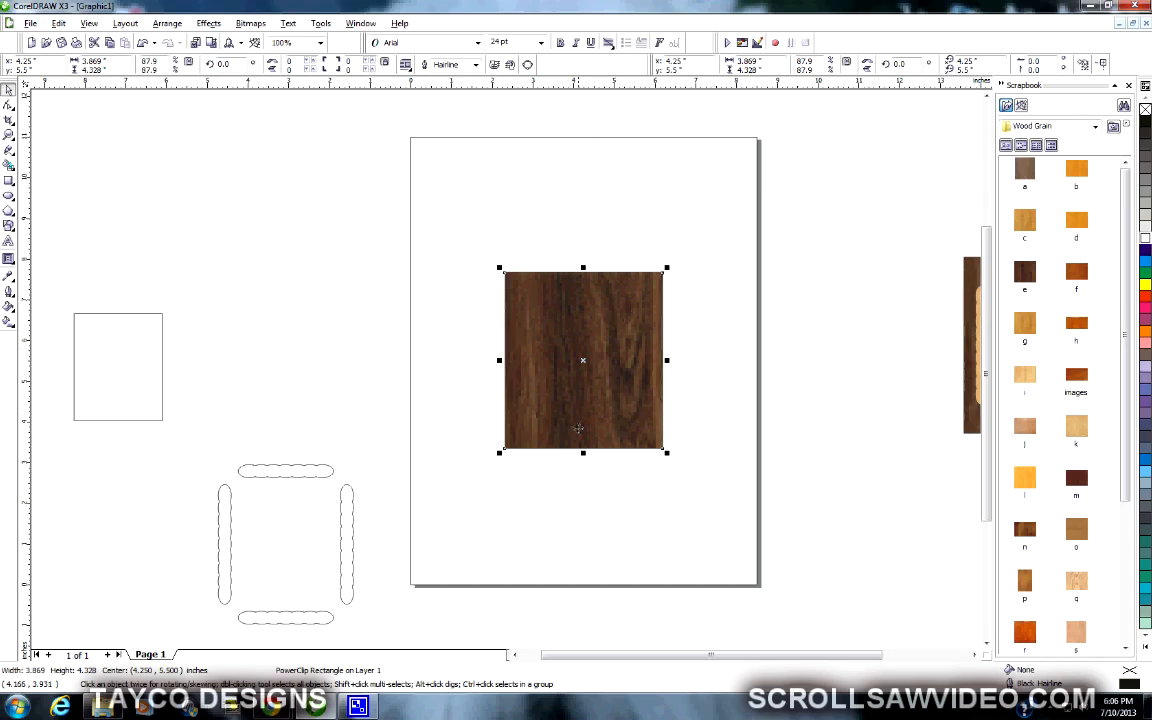
- Move the smaller rectangle outline and centre it on the page over the dark wood rectangle
click(138, 419)
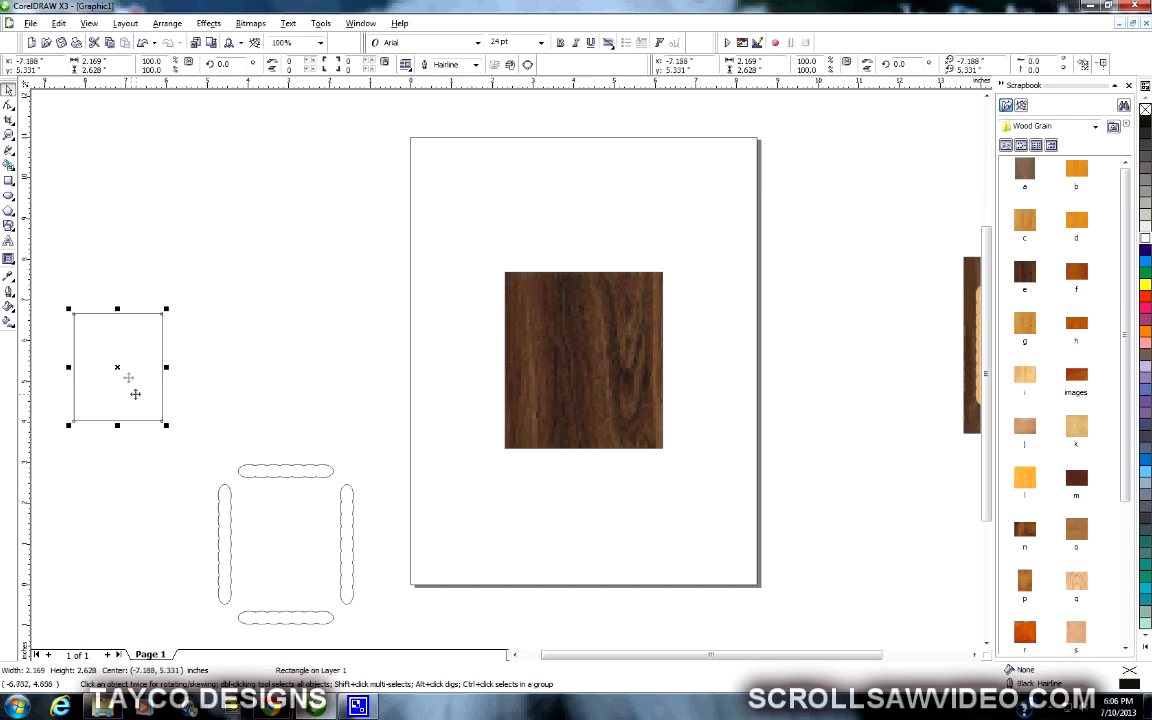
drag(121, 368, 340, 347)
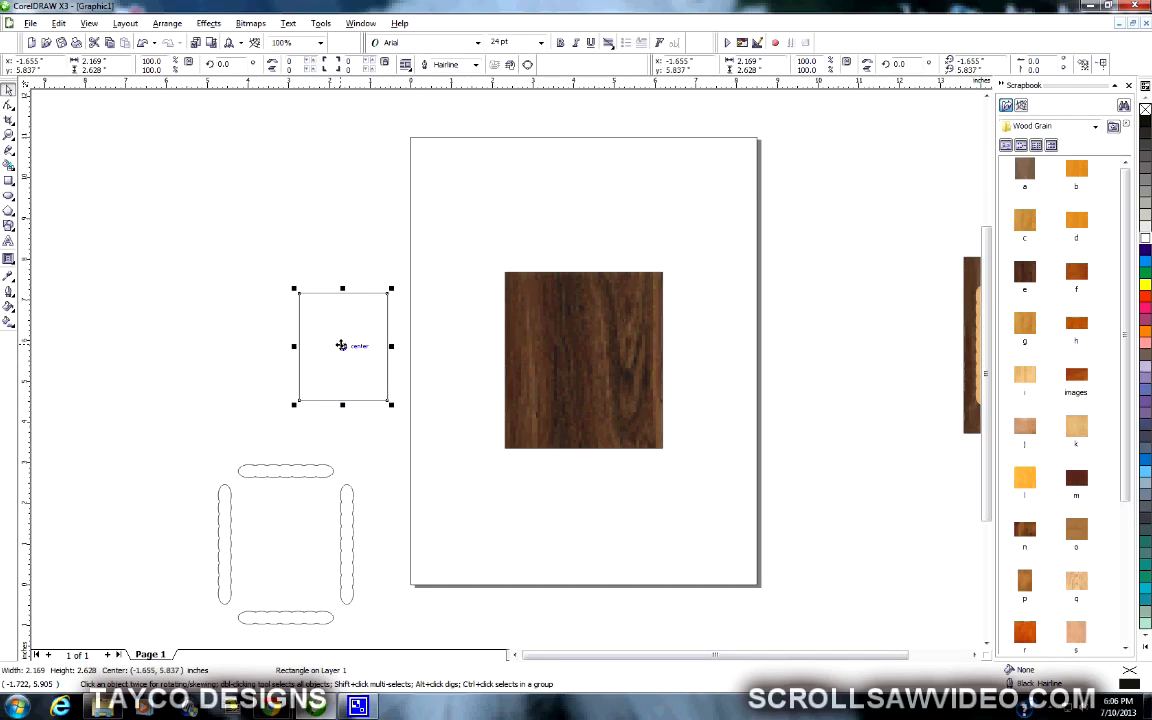
key(p)
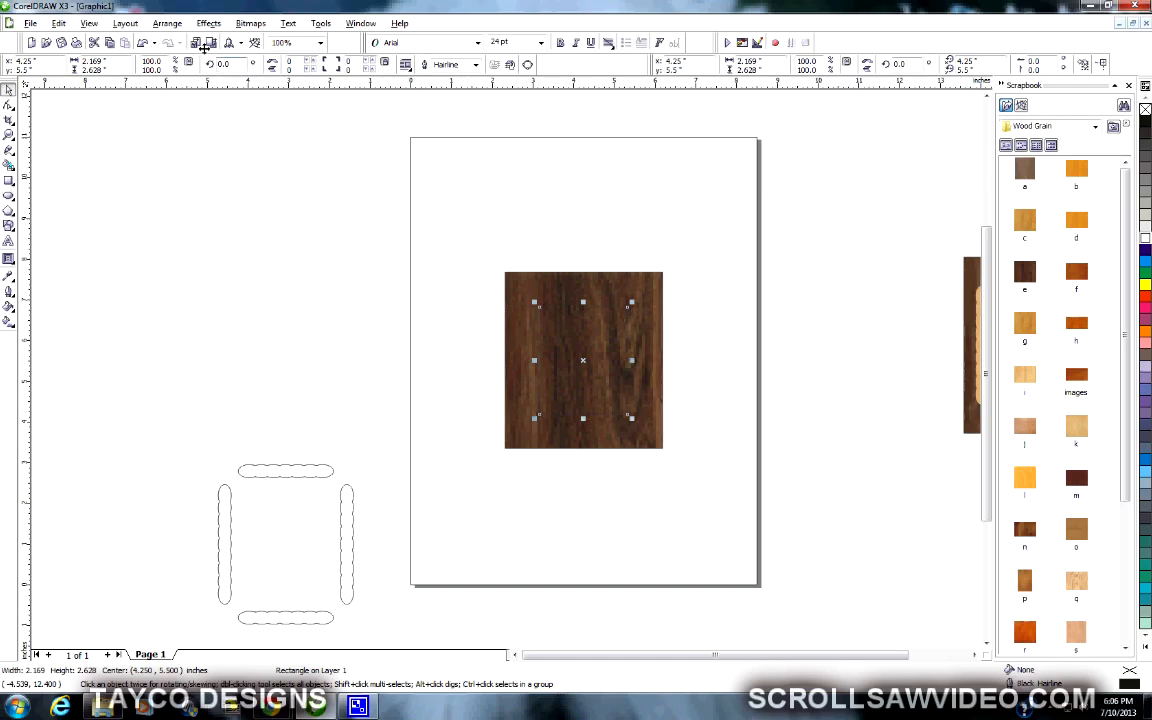
- Fill the smaller rectangle in the middle of the dark wood frame with white
click(168, 23)
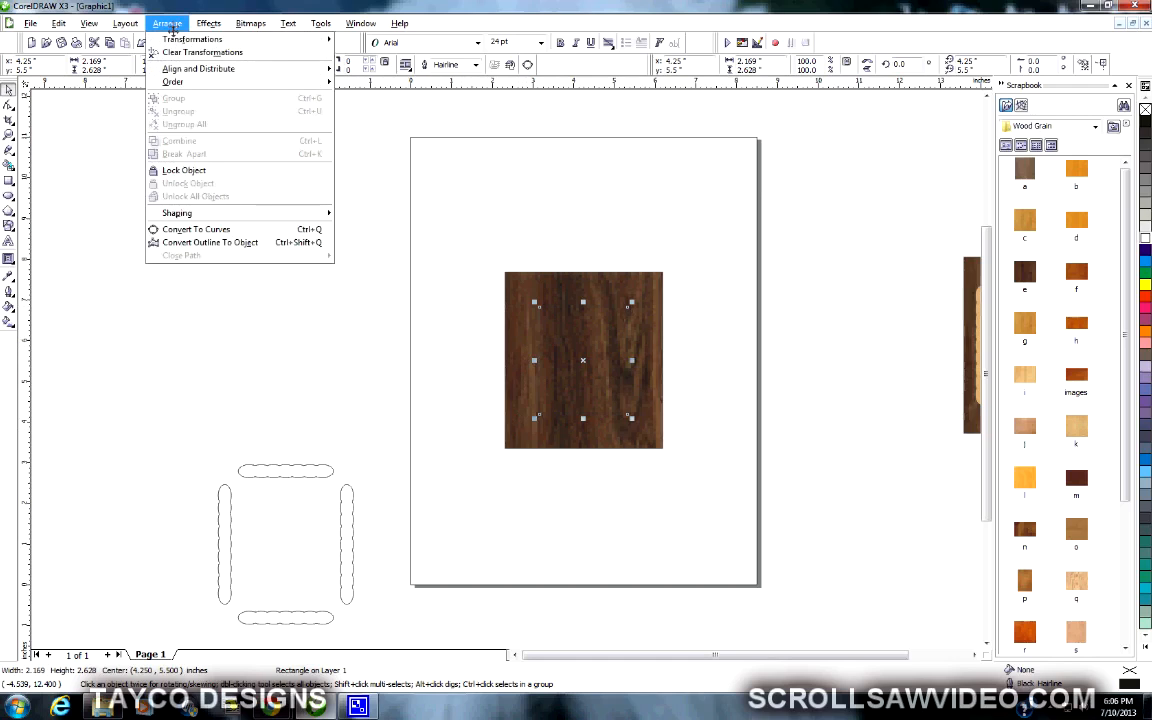
mouse_move(174, 78)
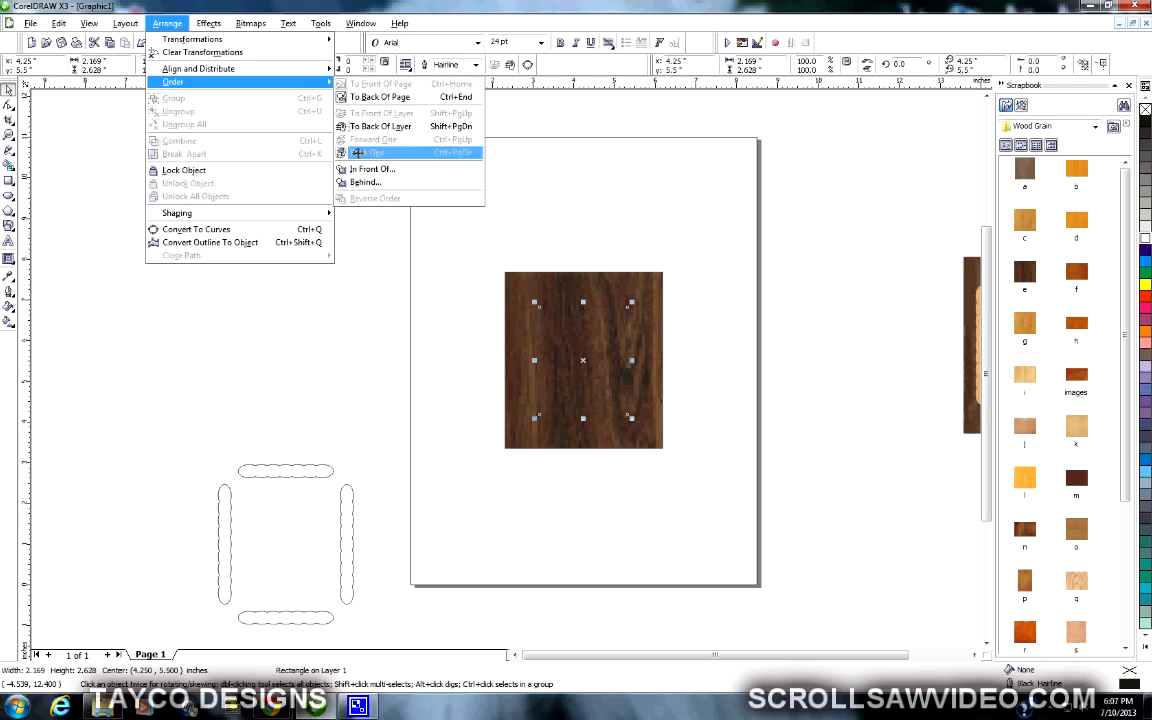
click(362, 170)
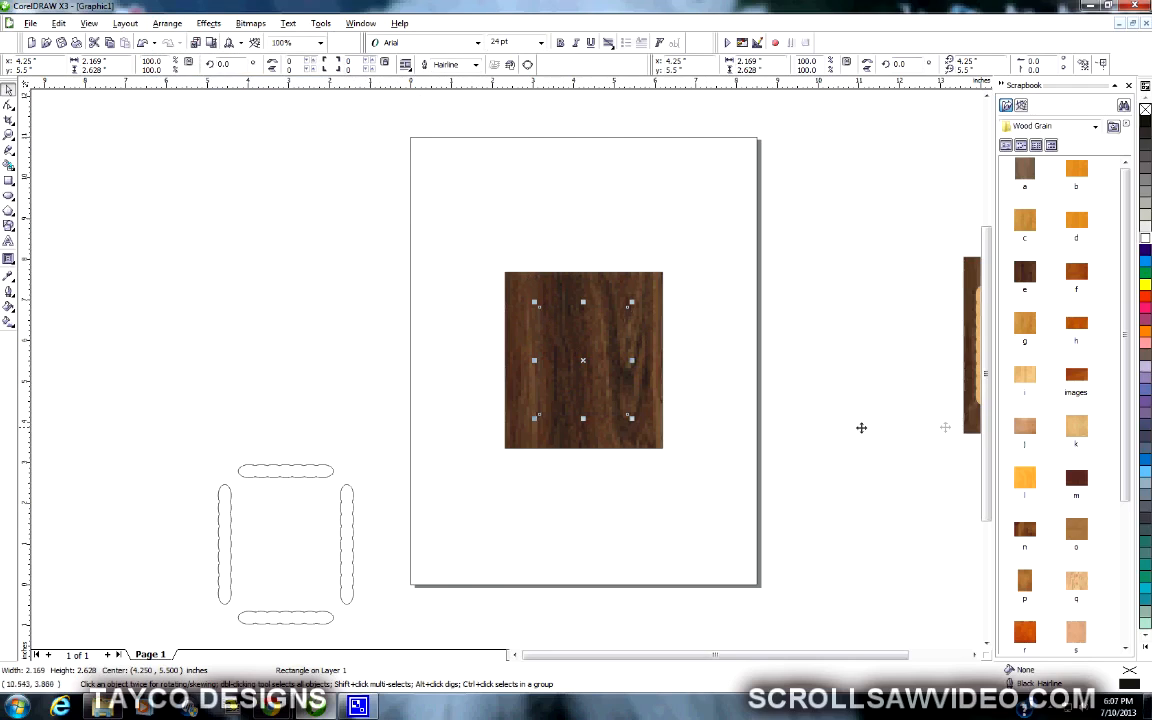
click(1141, 236)
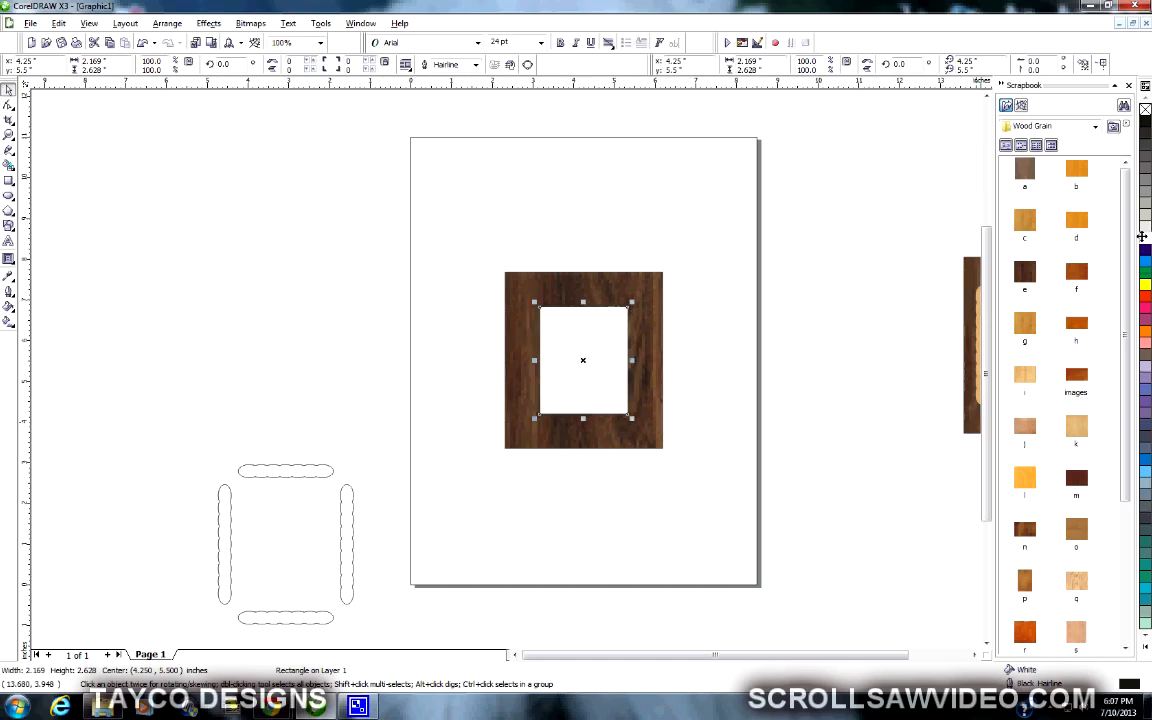
- Place a light wood-grain texture, about 3.125 inches square, from the Wood Grain folder beside the page above the scalloped inlay outlines
click(951, 406)
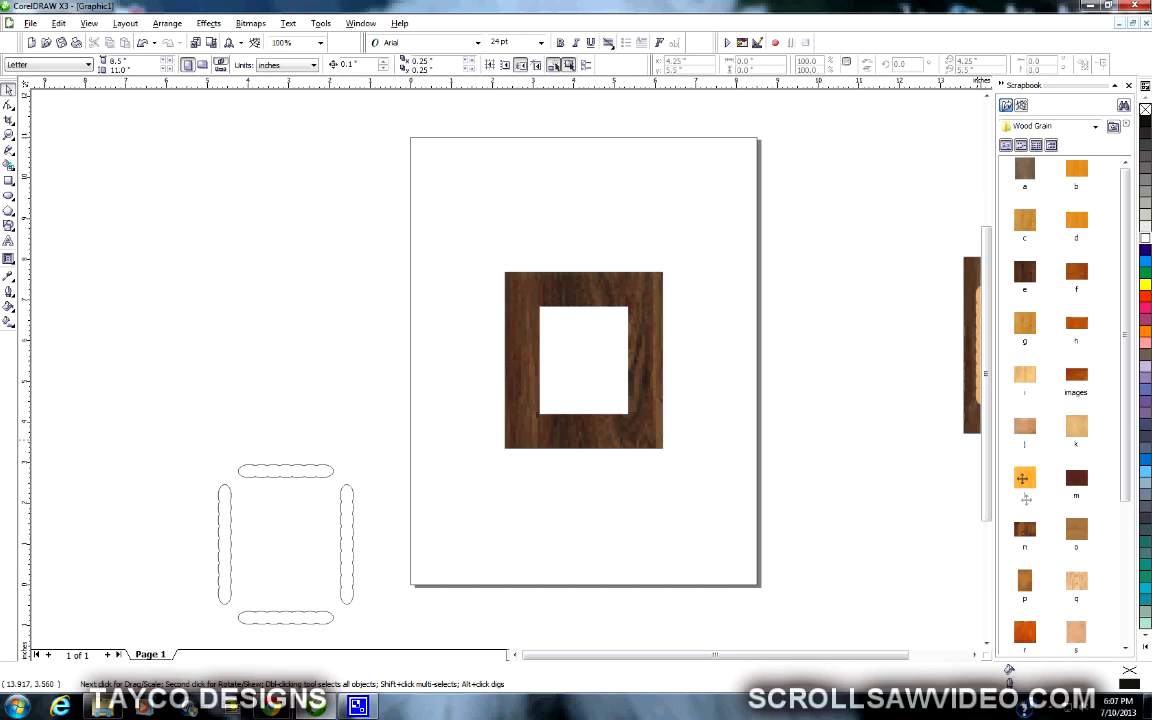
drag(1018, 412, 267, 283)
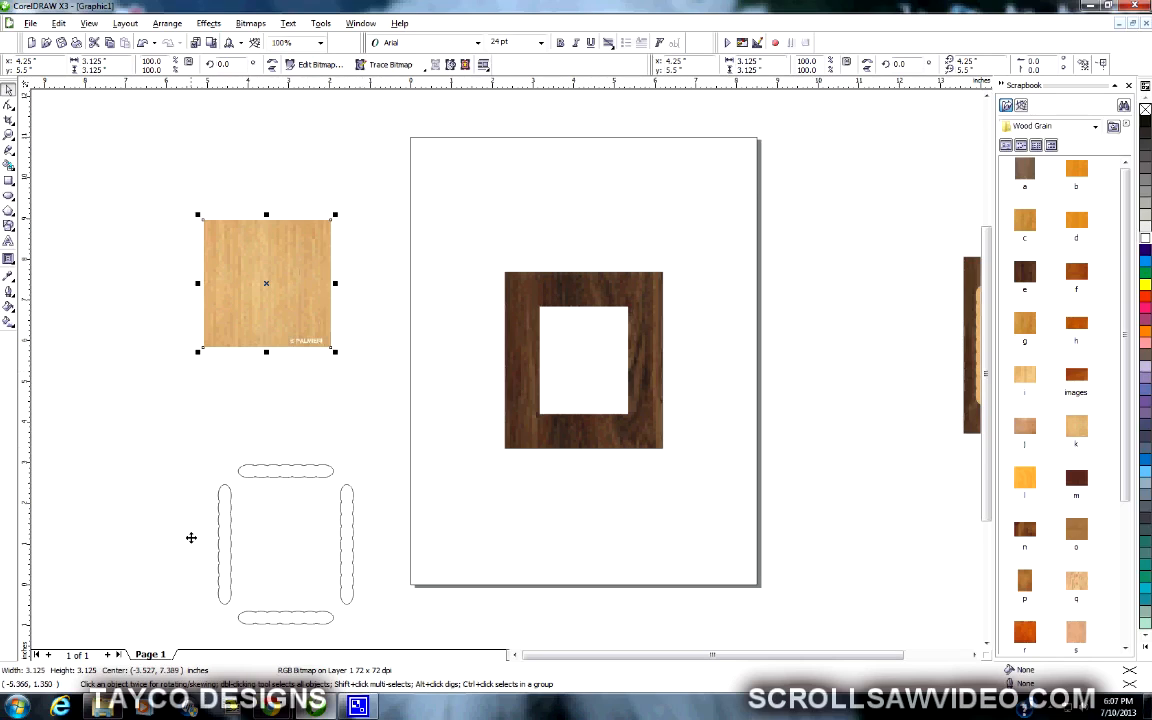
- Ungroup the four scalloped inlay outlines completely and select the upper one on its own
click(304, 478)
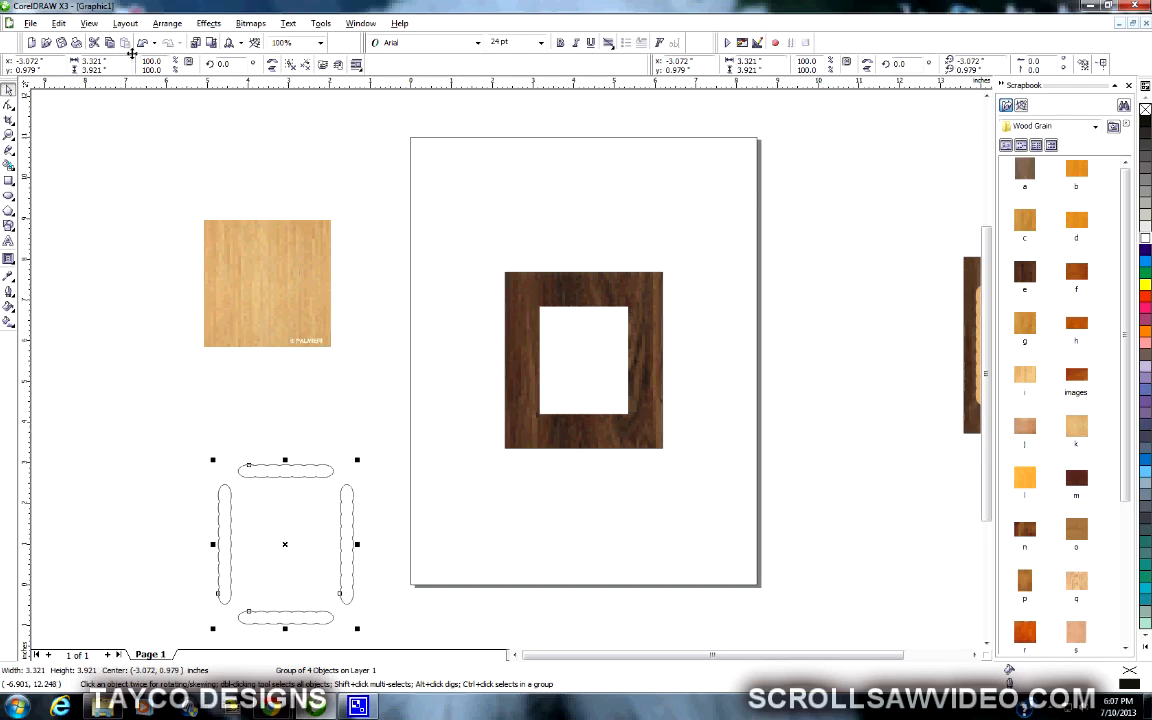
click(158, 25)
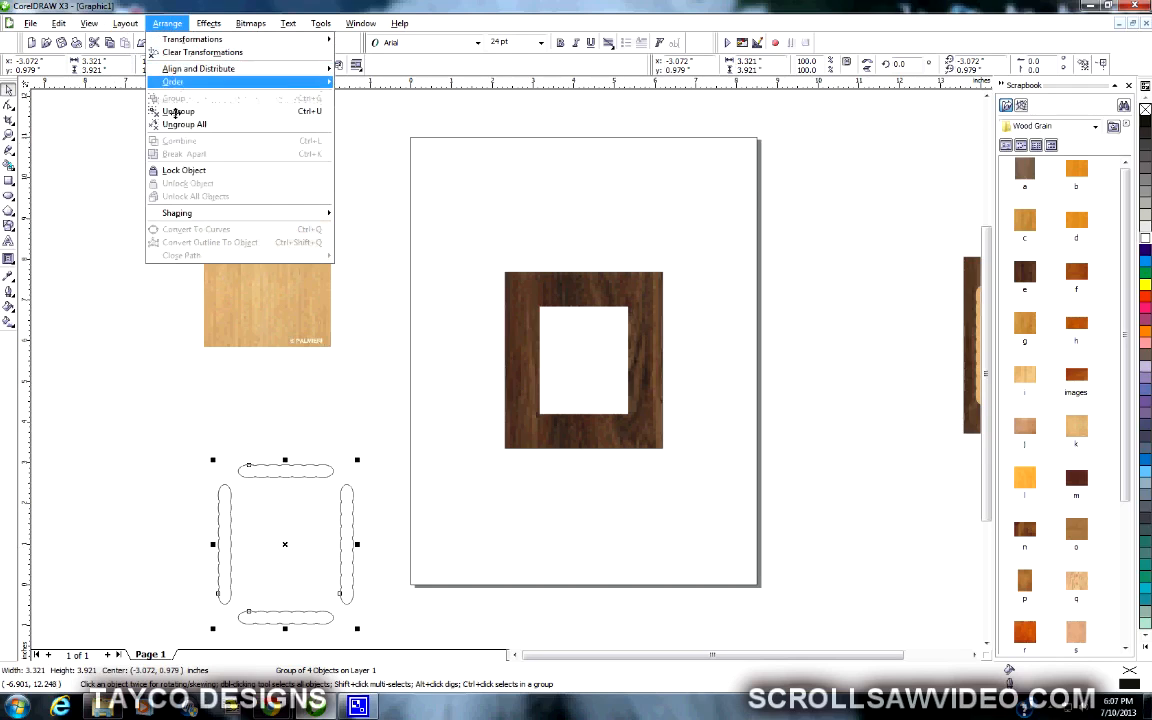
click(178, 125)
click(291, 499)
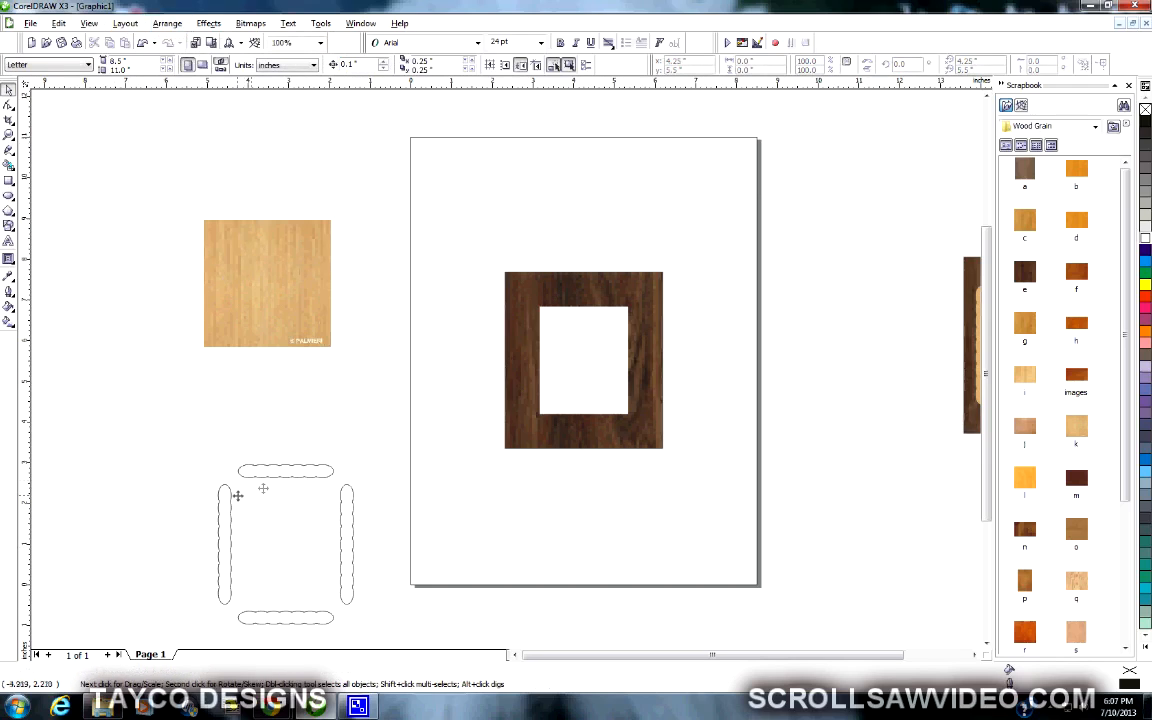
click(288, 471)
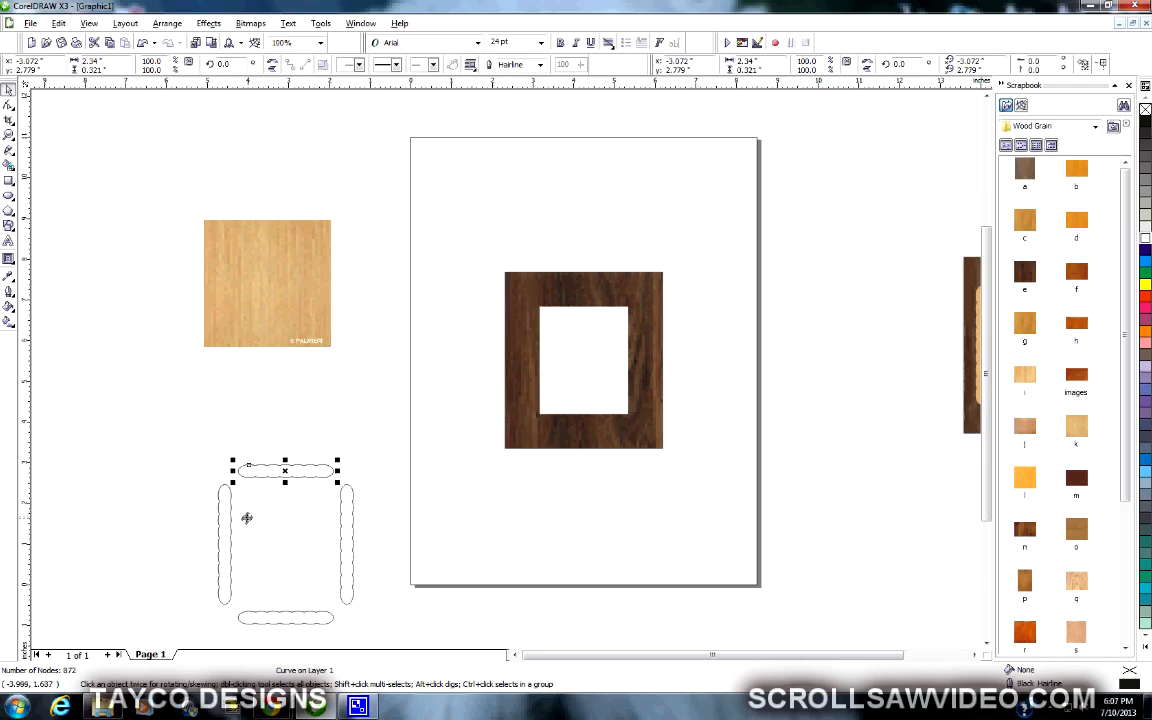
click(174, 509)
- Select all four scalloped inlay outlines and group them
drag(179, 451, 370, 631)
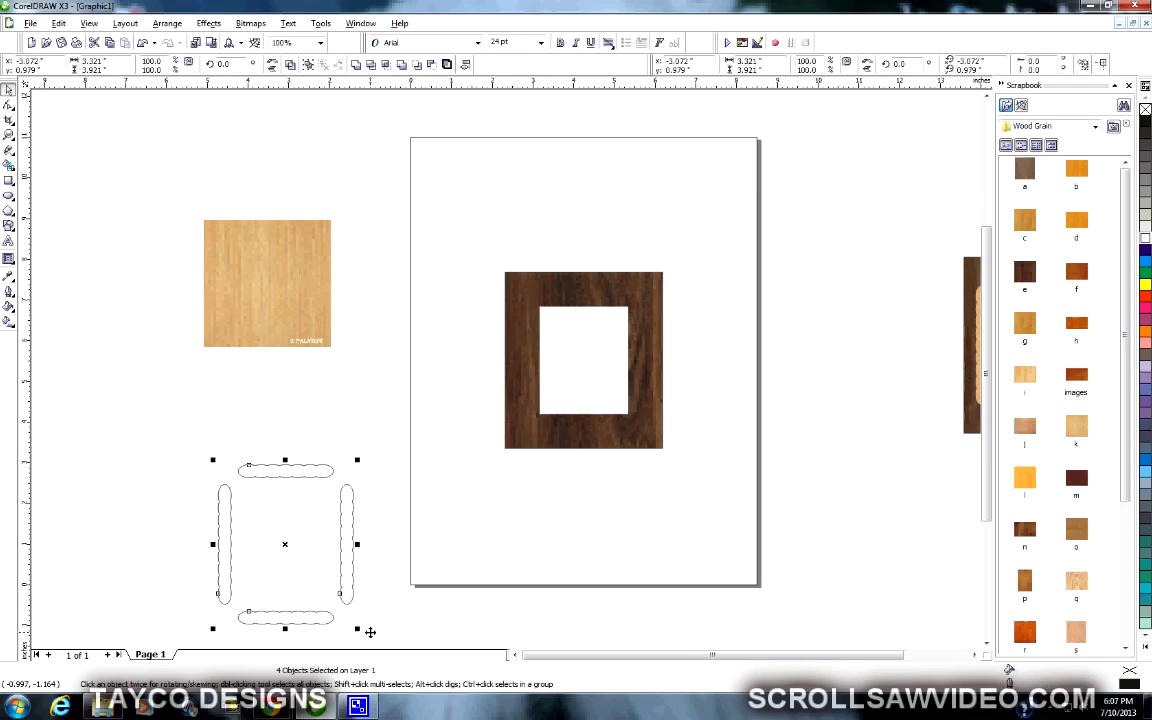
click(165, 23)
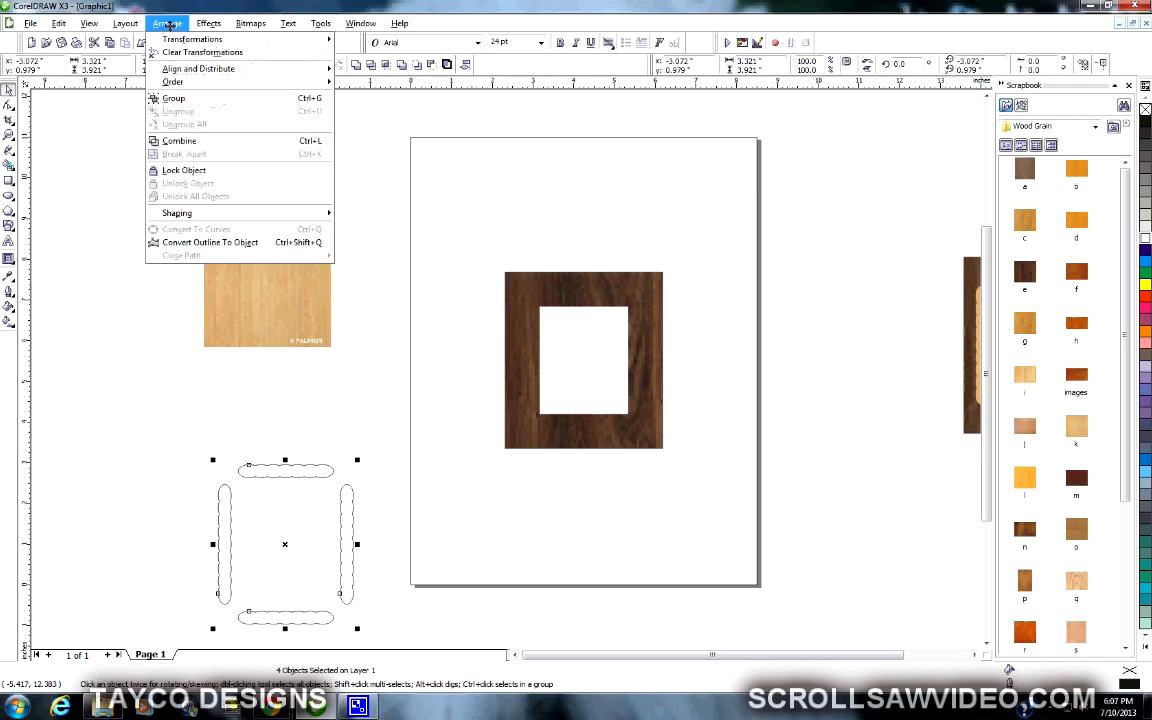
click(180, 99)
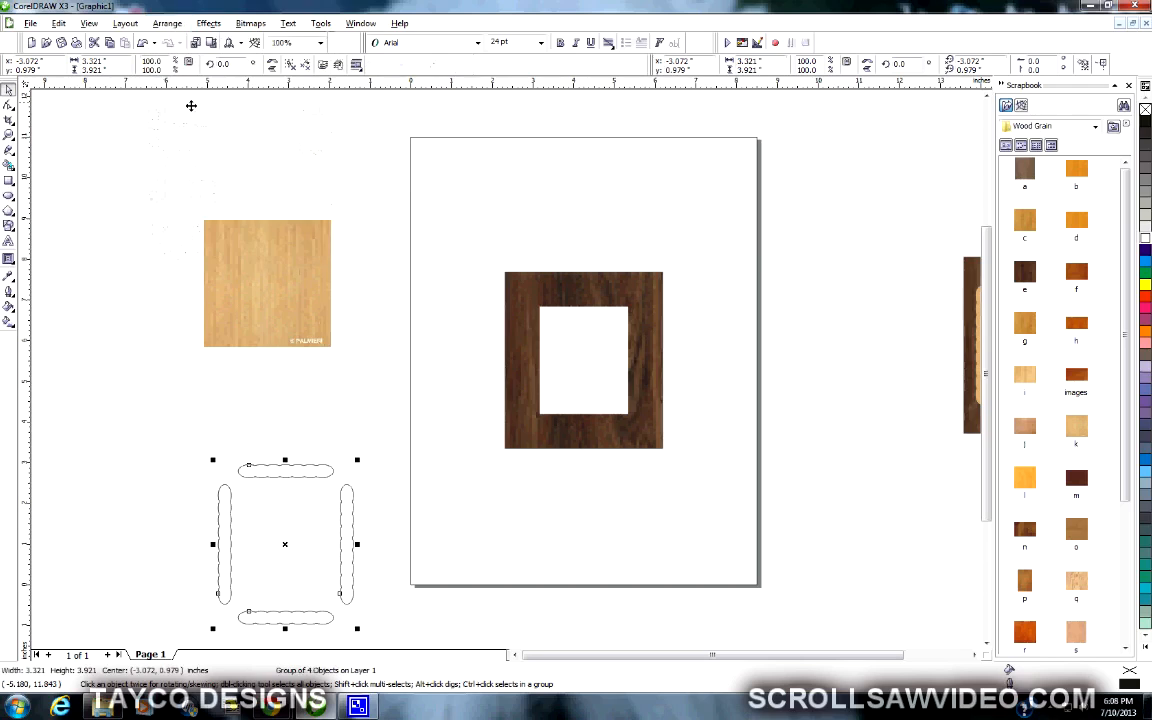
- Enlarge the light wood texture to about 3.76 by 4.55 inches so it covers all four inlays, and place it beside them
click(288, 324)
drag(268, 282, 277, 519)
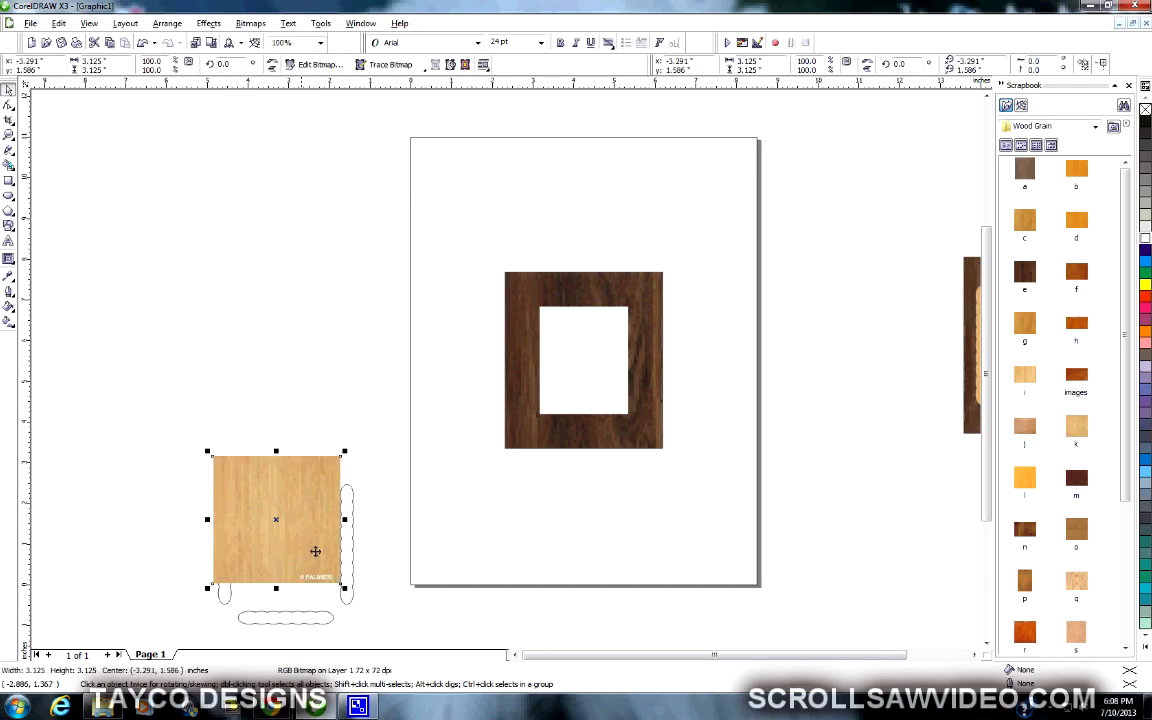
drag(346, 590, 395, 600)
drag(296, 537, 298, 547)
drag(390, 450, 370, 450)
drag(293, 450, 291, 498)
click(289, 500)
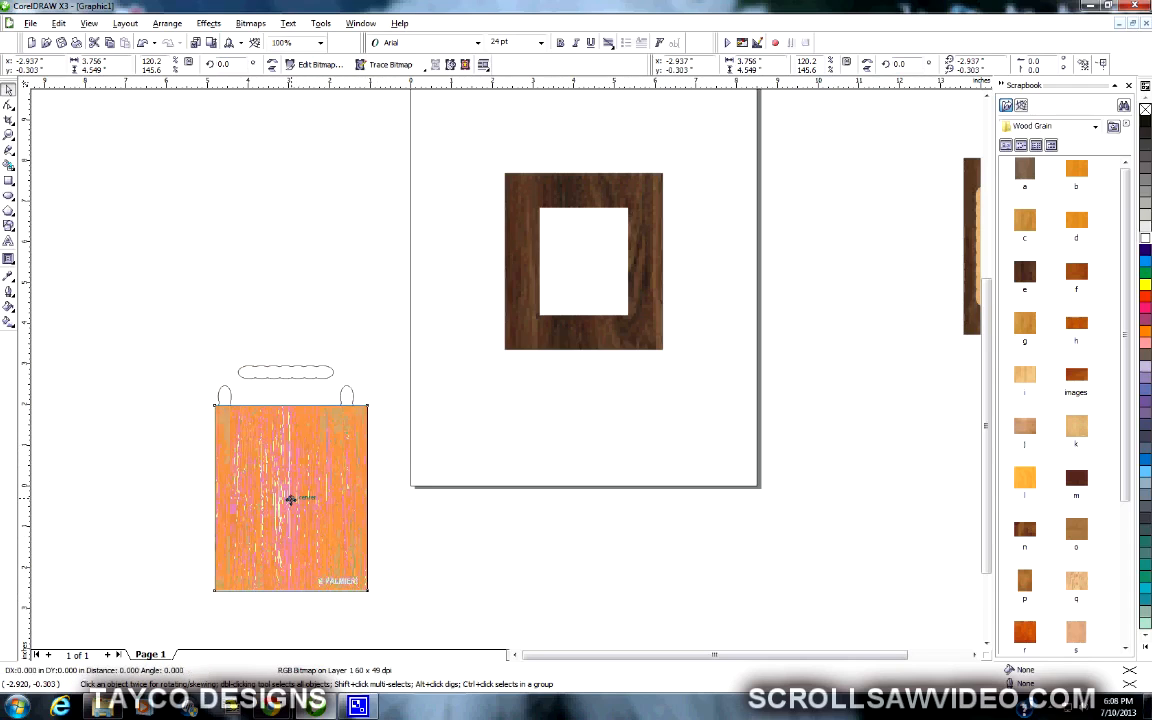
drag(293, 499, 128, 443)
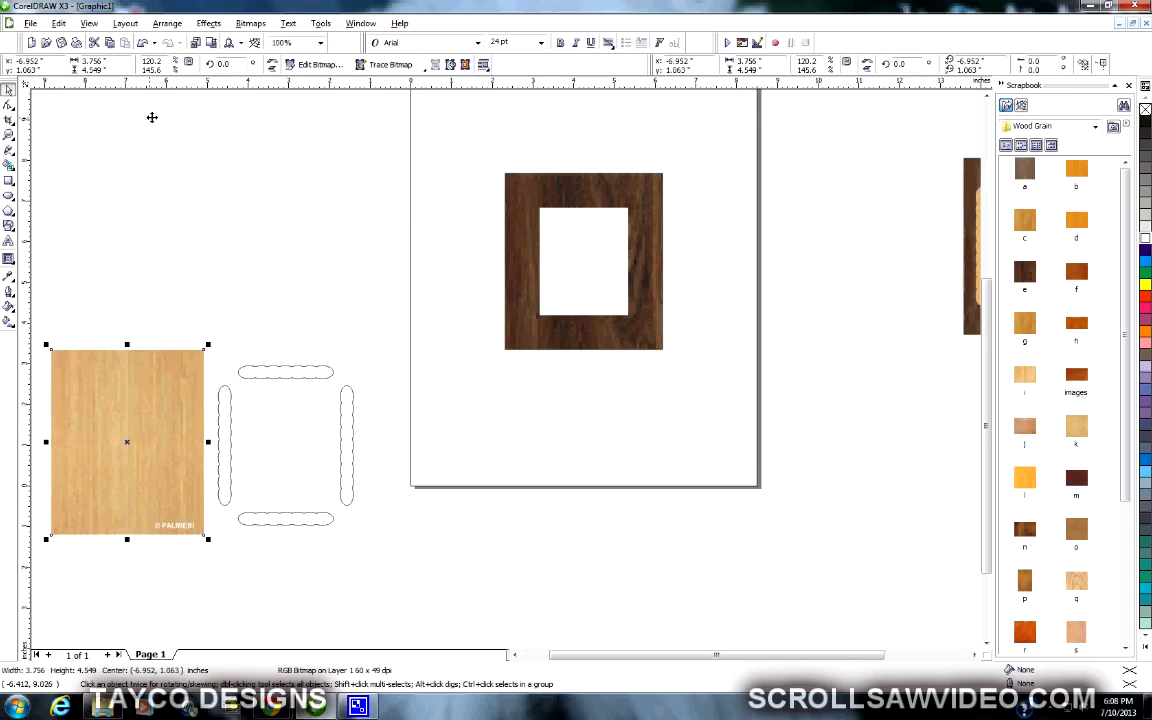
- PowerClip the light wood texture inside the grouped scalloped inlay outlines
click(210, 23)
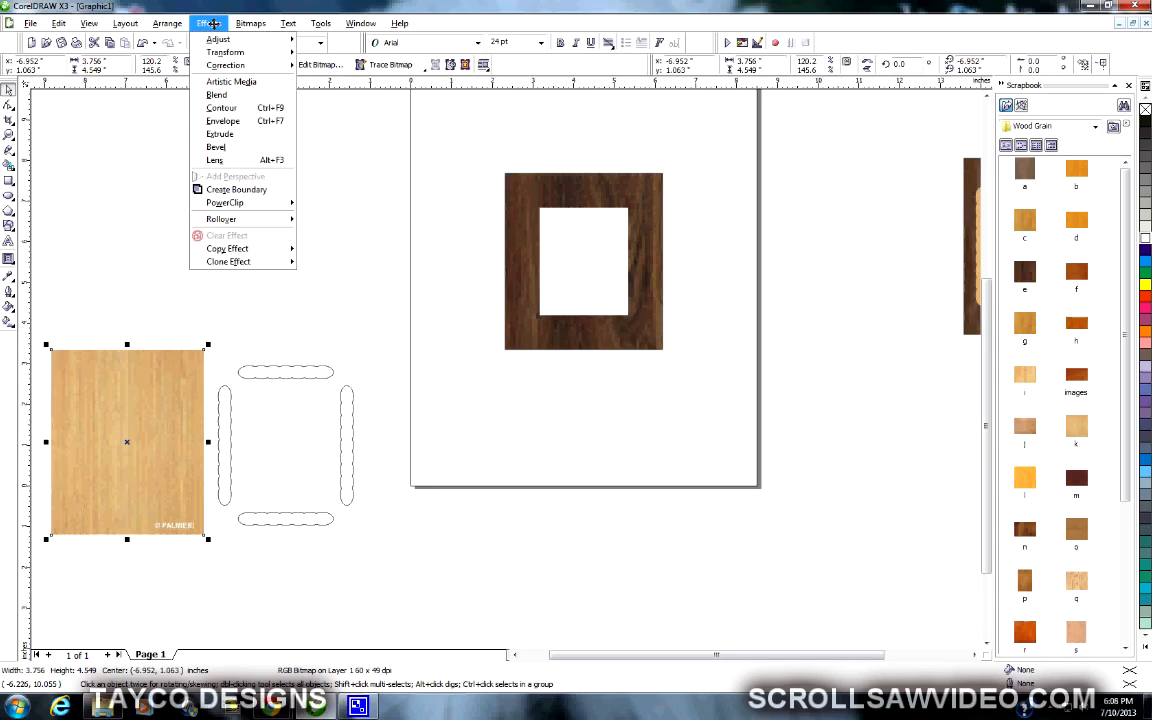
mouse_move(221, 203)
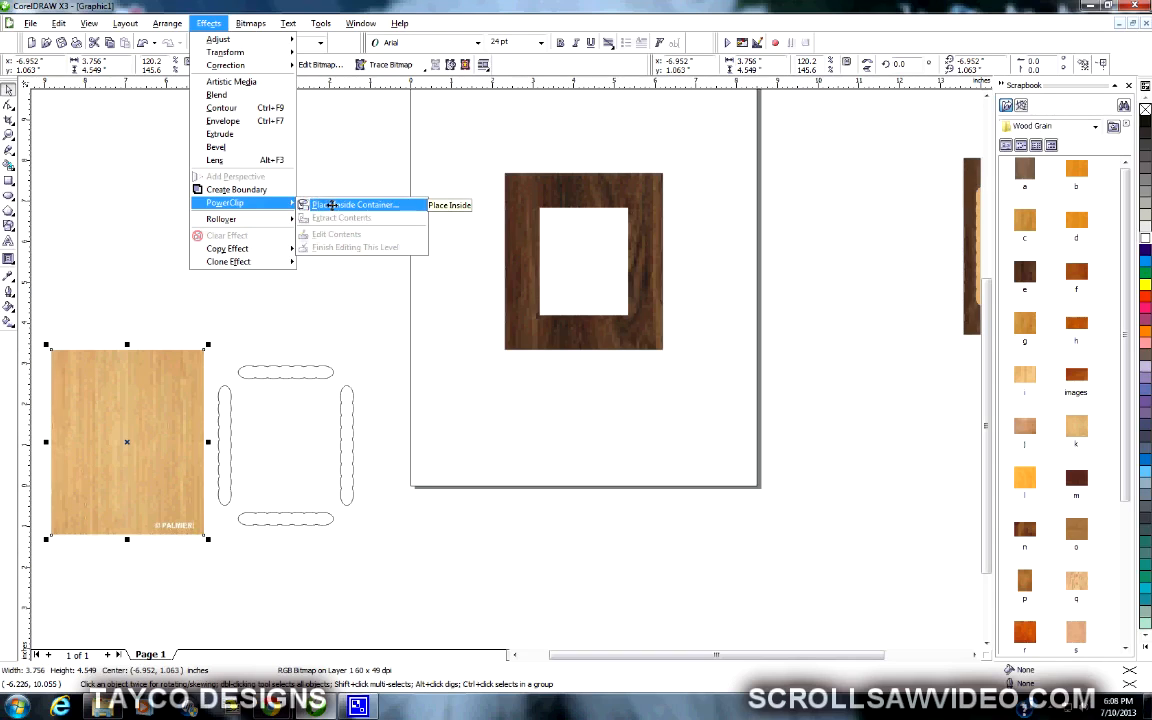
click(332, 205)
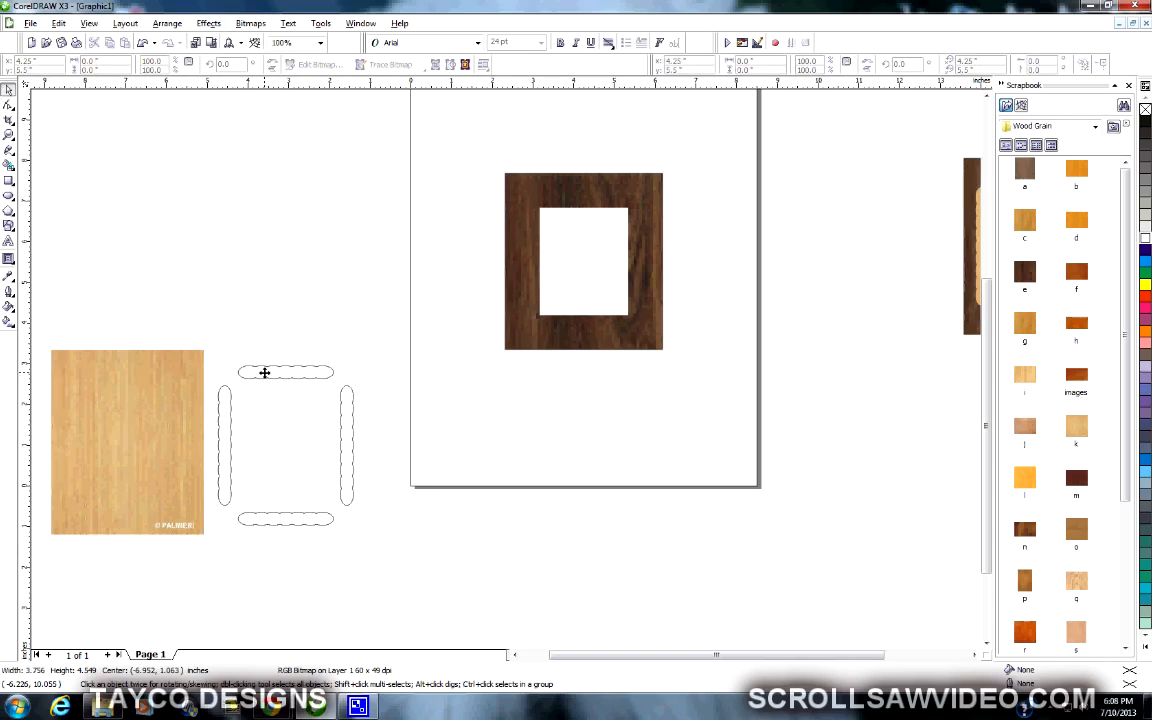
click(264, 372)
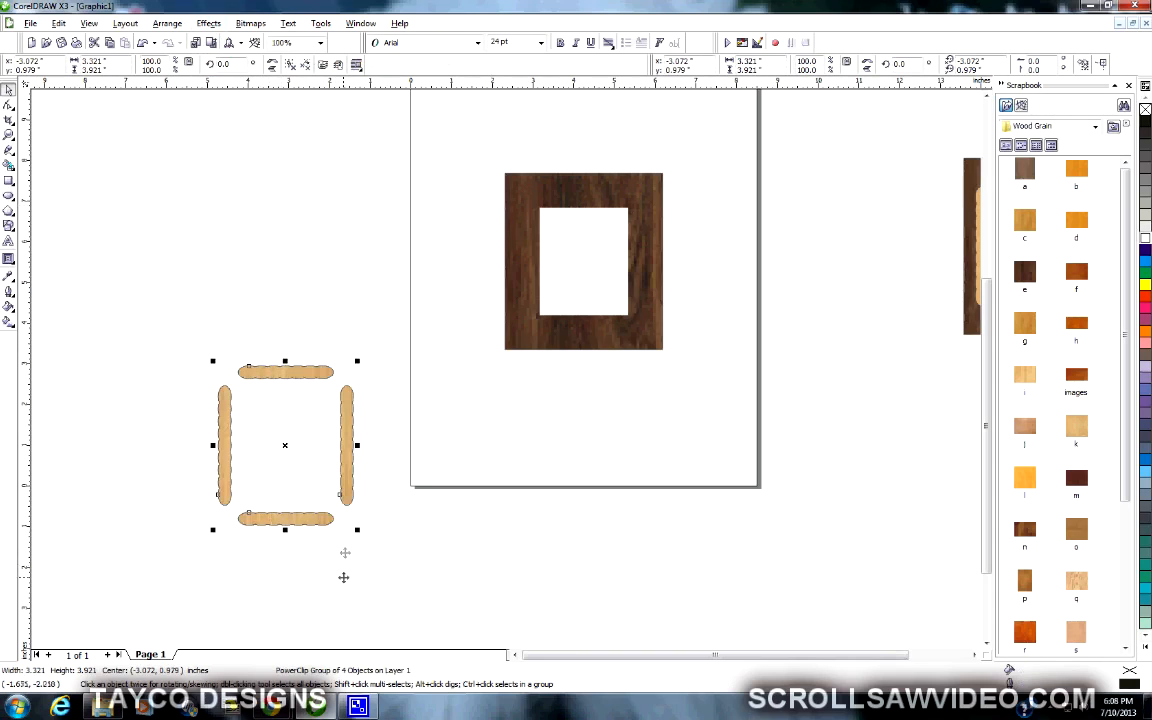
click(287, 630)
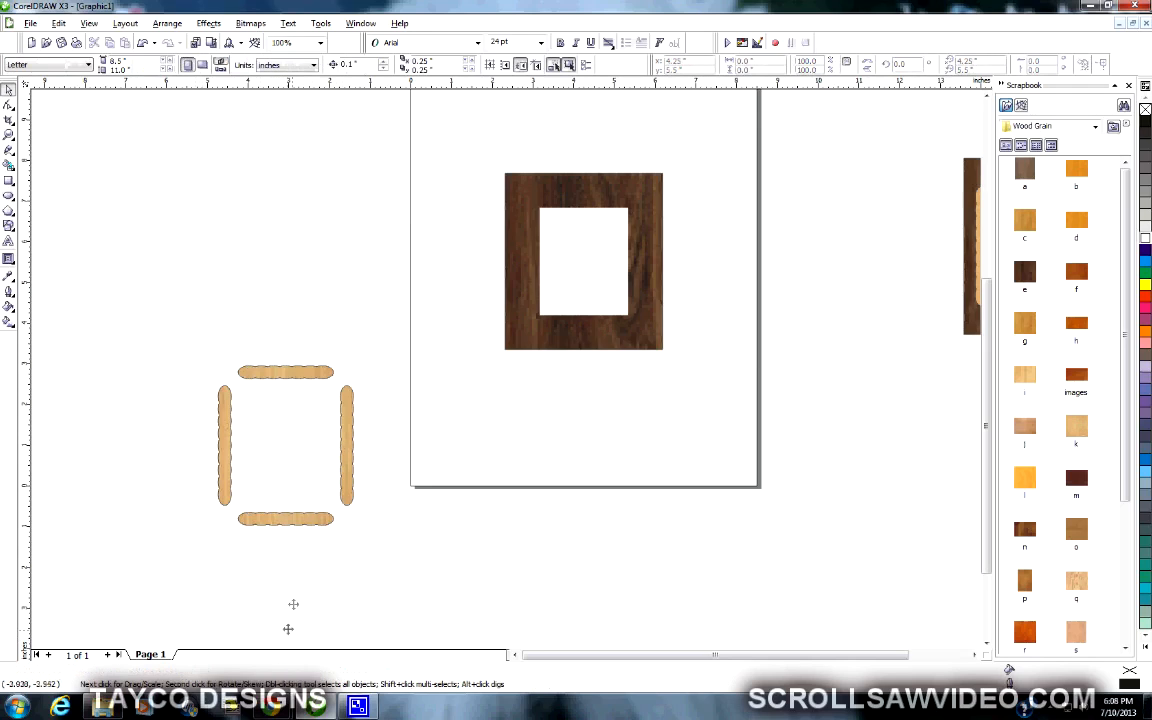
- Change the wood-filled inlay group's outline colour to white and center the group on the page
click(302, 524)
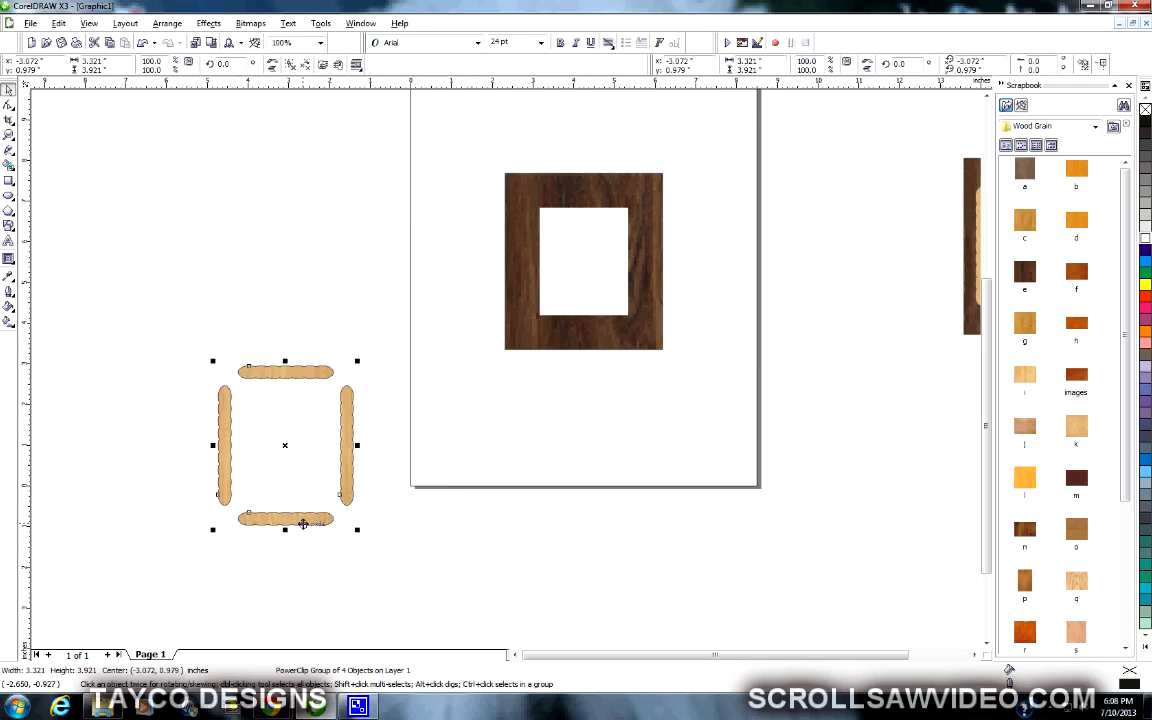
right_click(1142, 233)
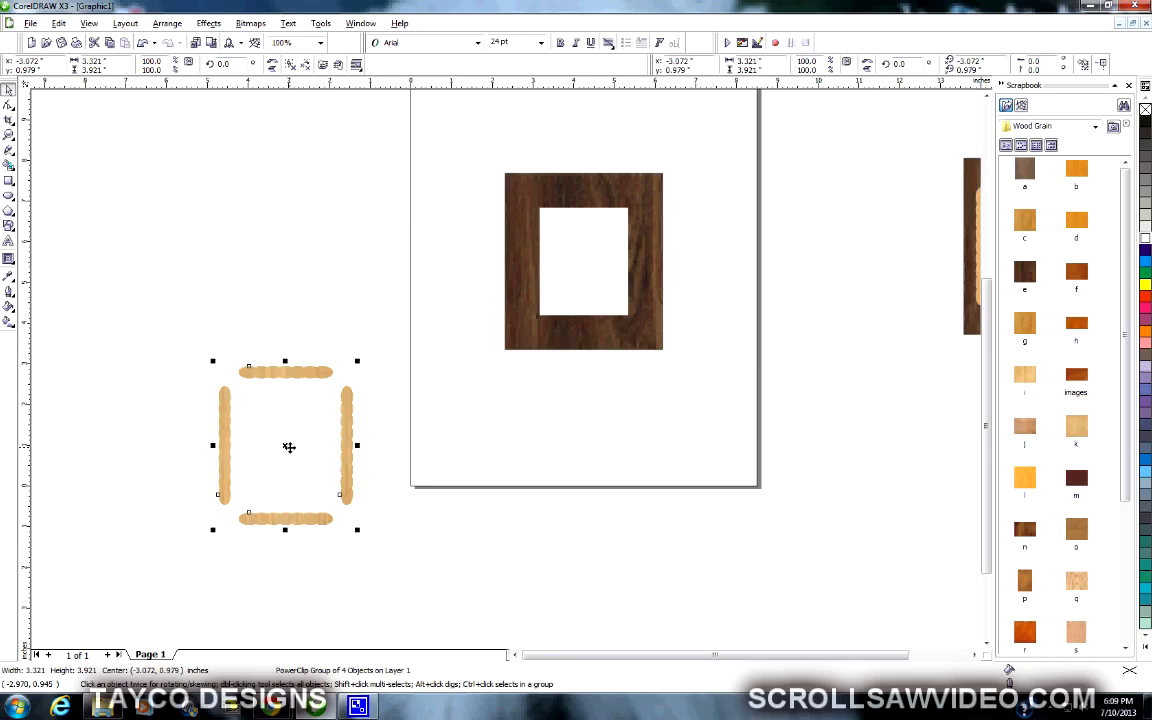
key(p)
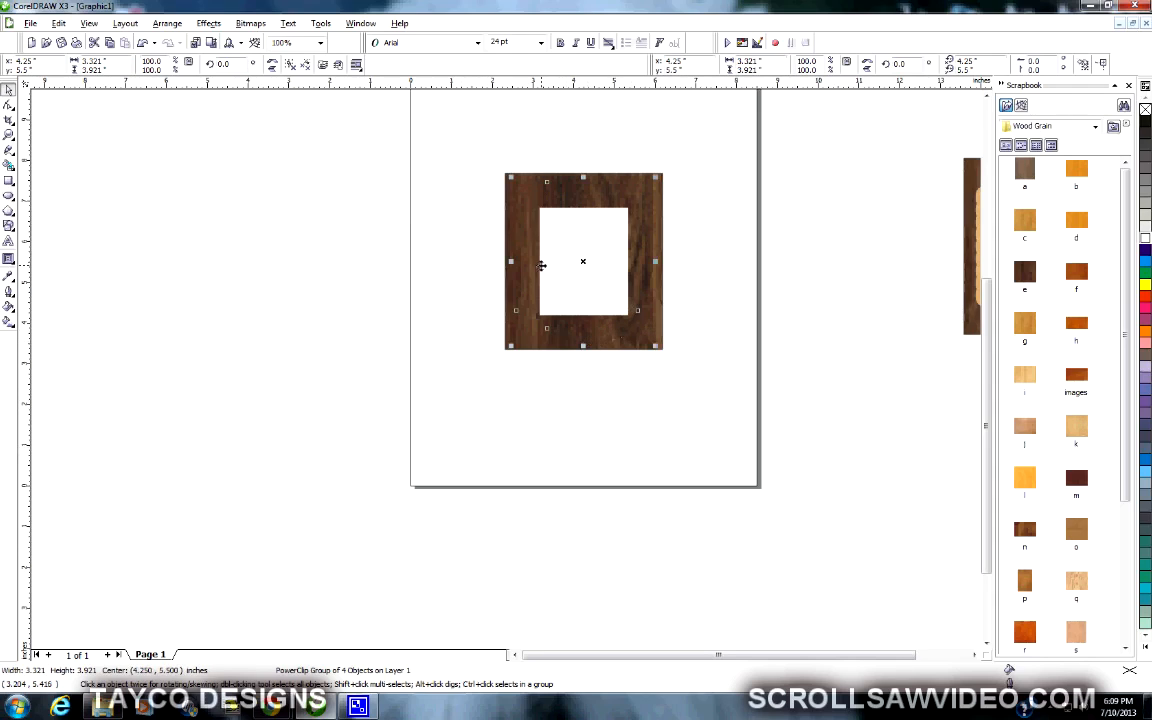
- Bring the inlay group to the front of the layer so it lies above the dark wood frame
click(167, 23)
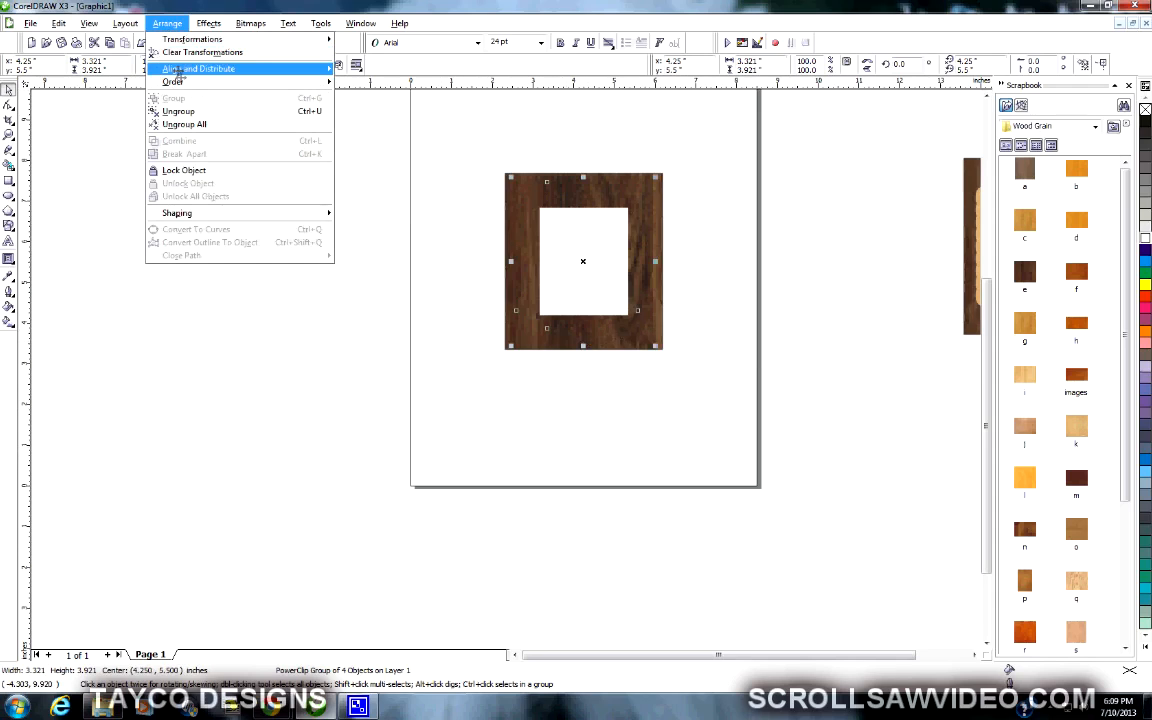
mouse_move(283, 82)
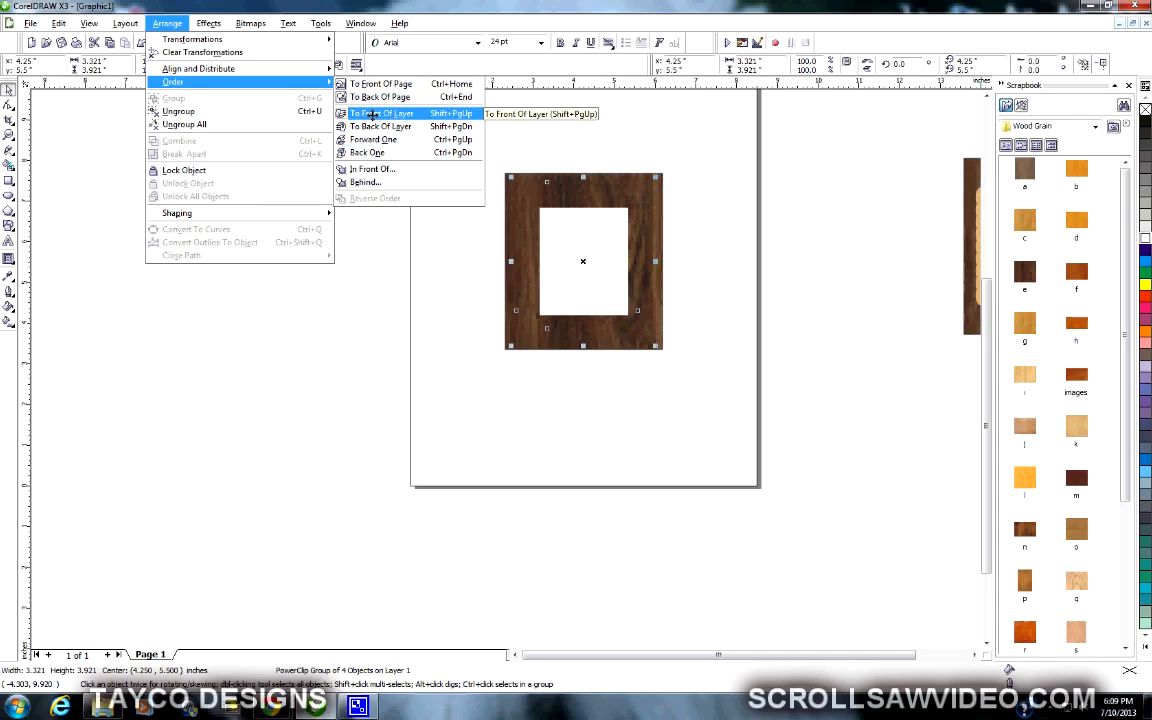
click(372, 113)
click(363, 274)
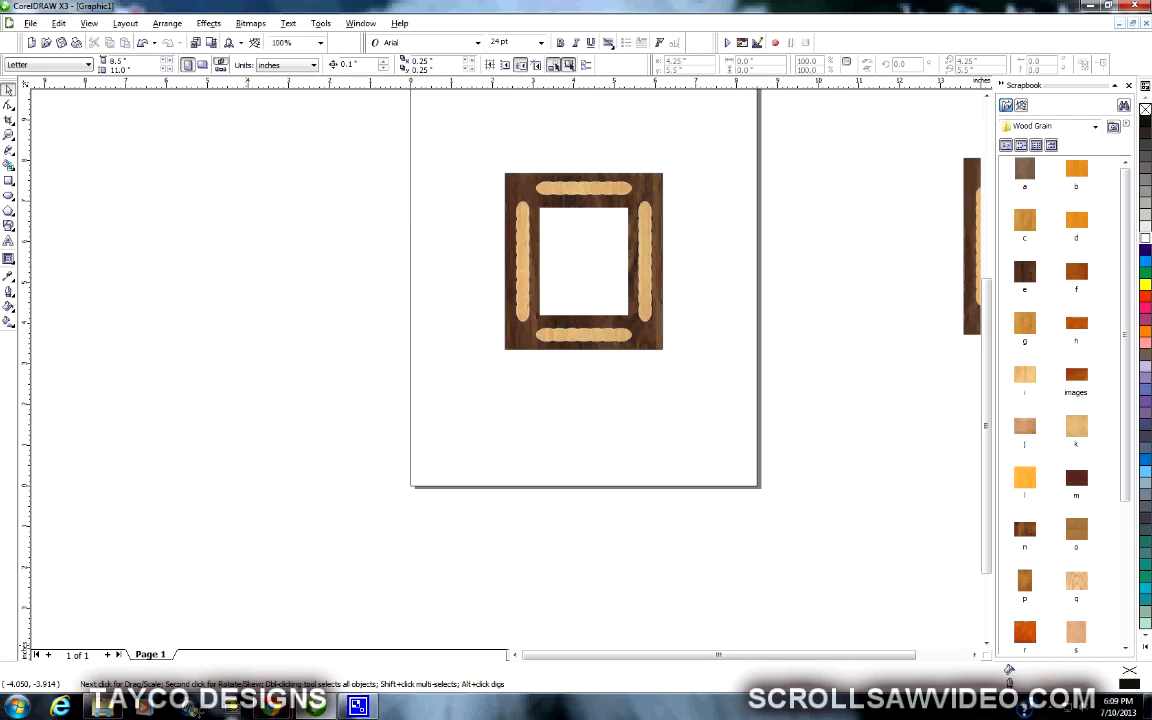
- Place the photo "Hist coutr house top copy" from the Misc Pics folder in Pictures beside the frame, scaled to about 11.85 by 7.9 inches
mouse_move(100, 706)
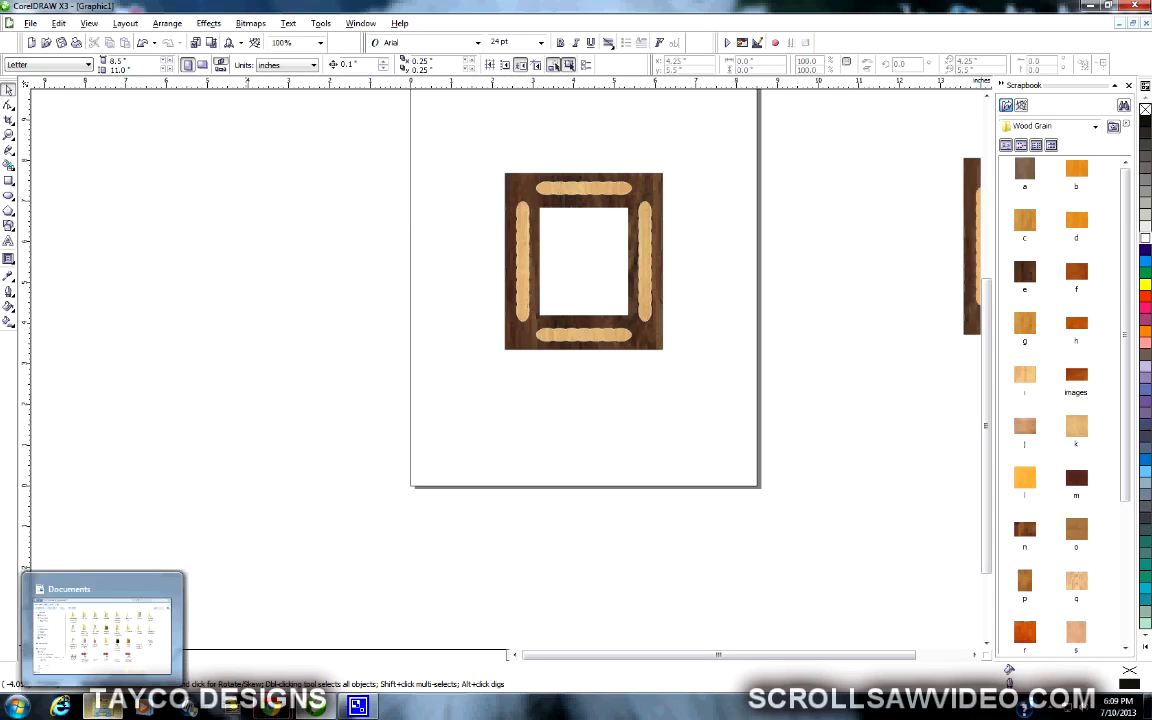
click(18, 706)
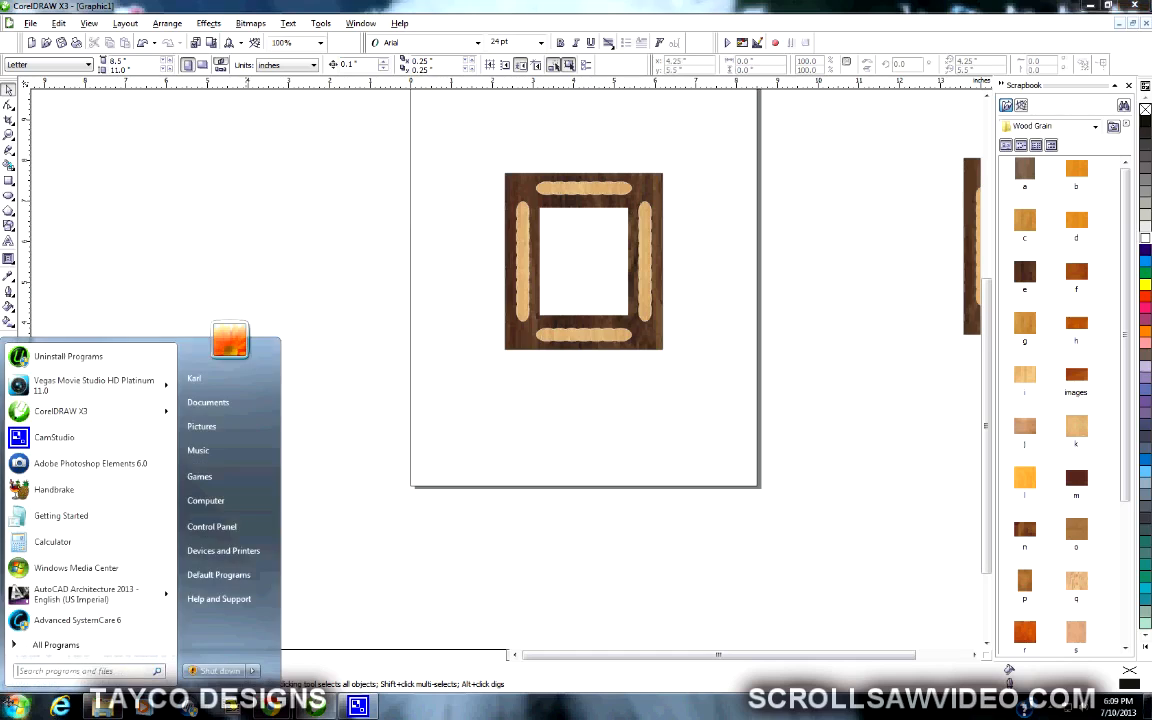
click(234, 422)
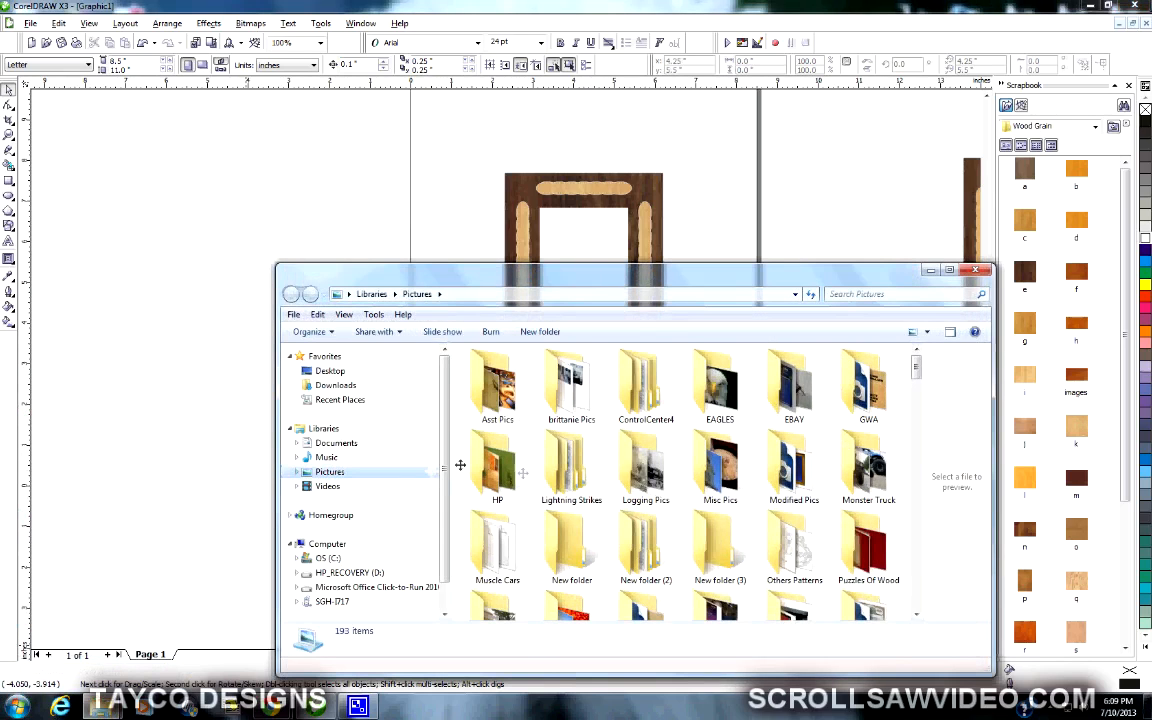
double_click(722, 478)
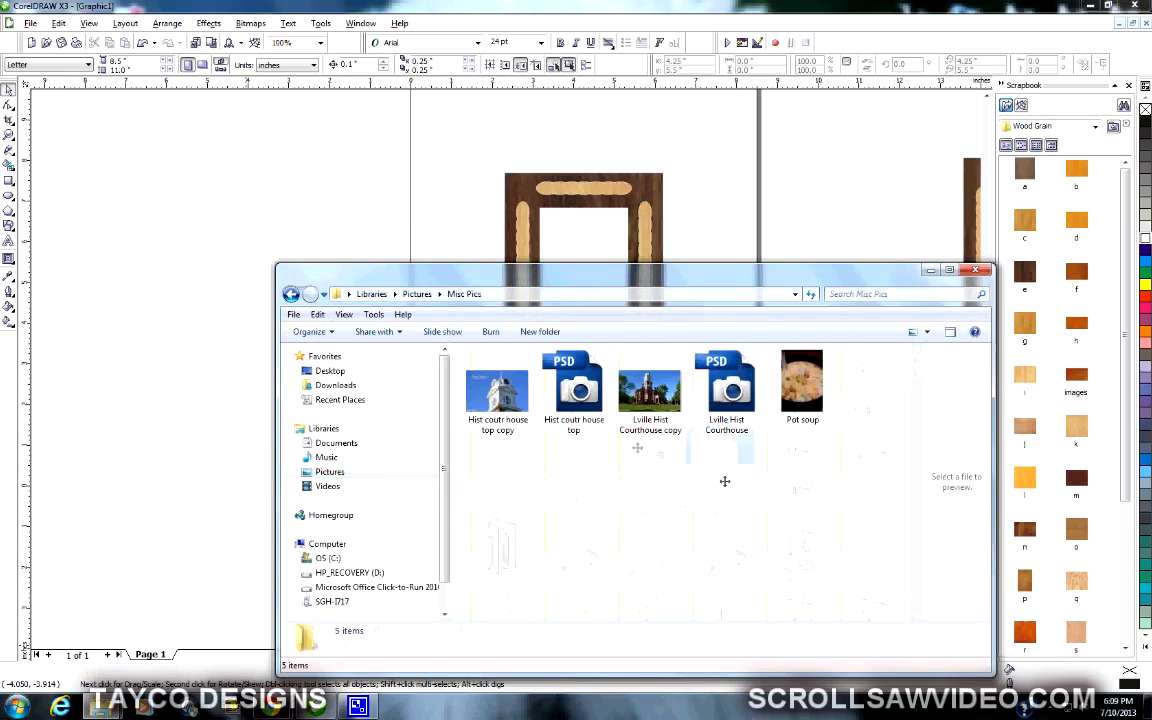
drag(495, 400, 202, 209)
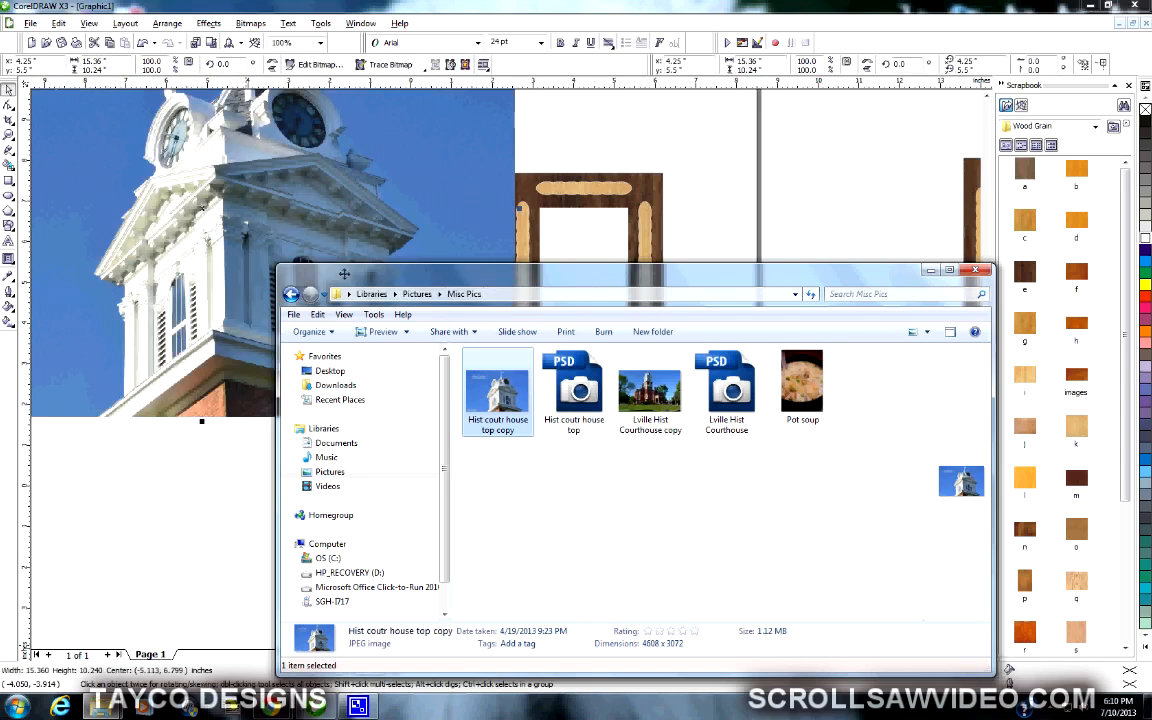
click(975, 270)
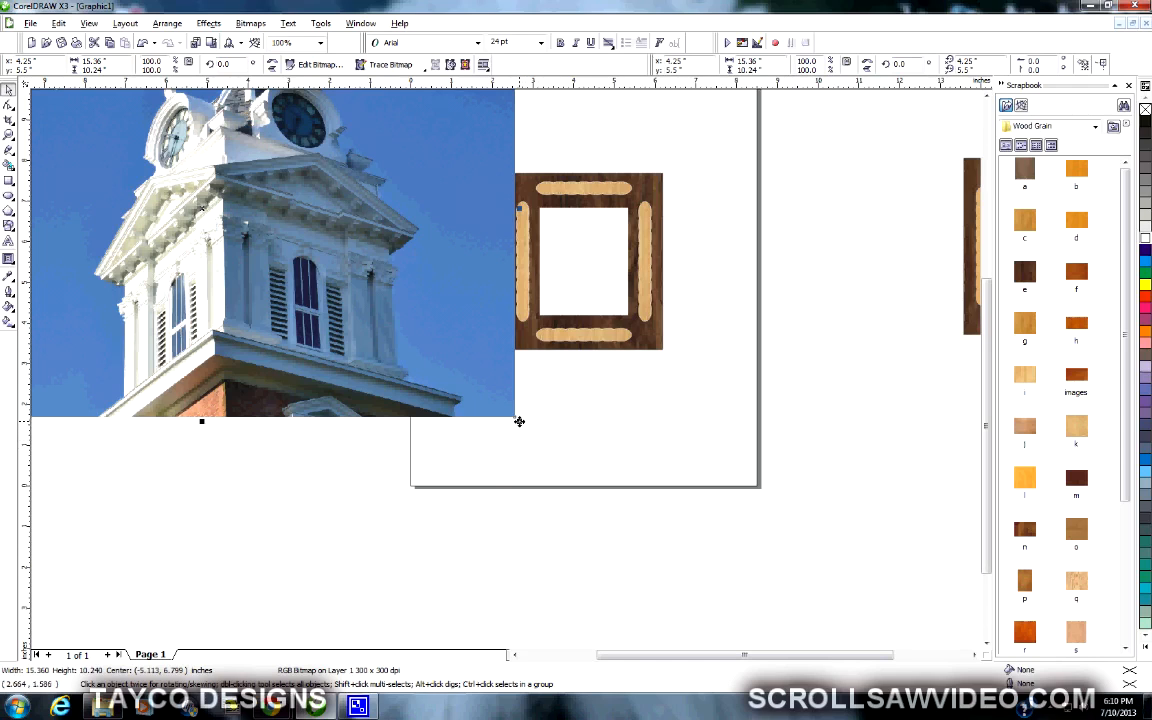
drag(519, 421, 376, 345)
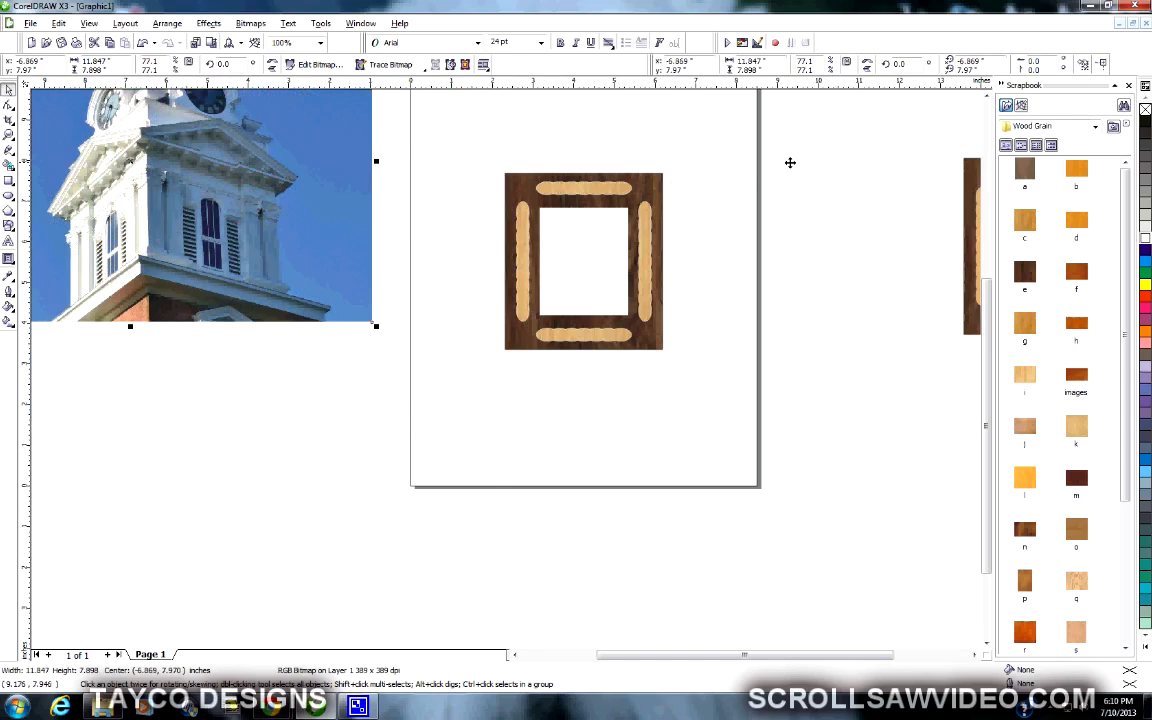
- Close the Scrapbook and delete the finished sample frame that stands beside the page
click(1129, 86)
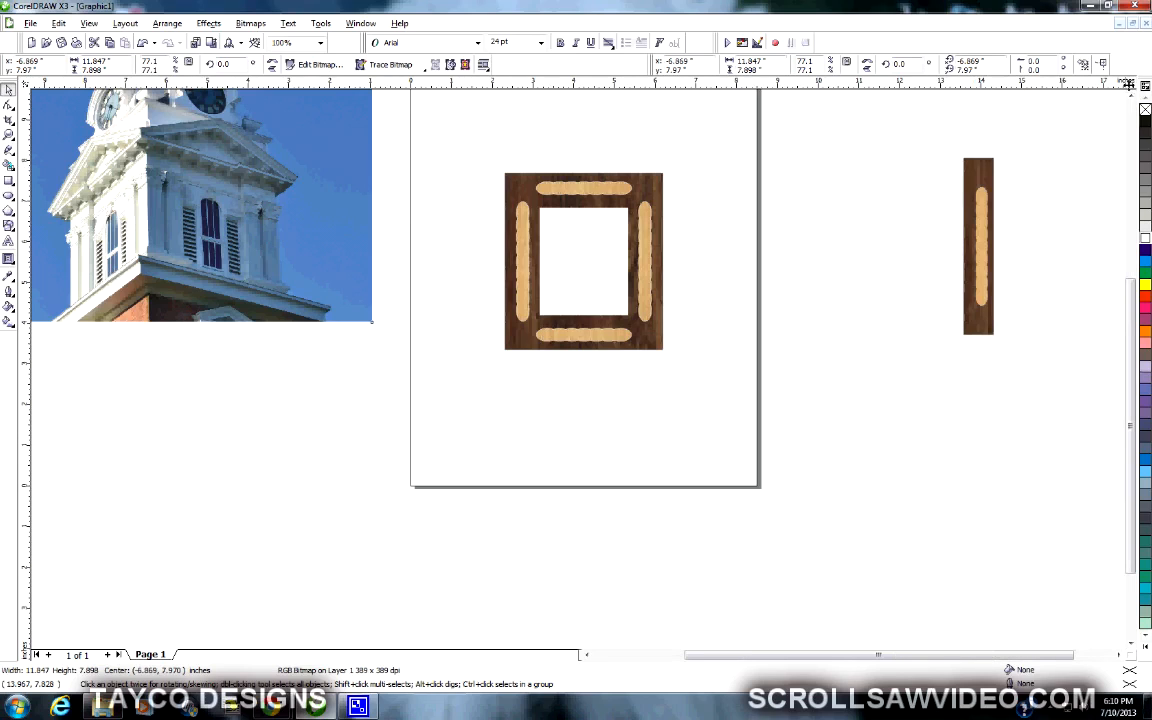
drag(933, 138, 1084, 382)
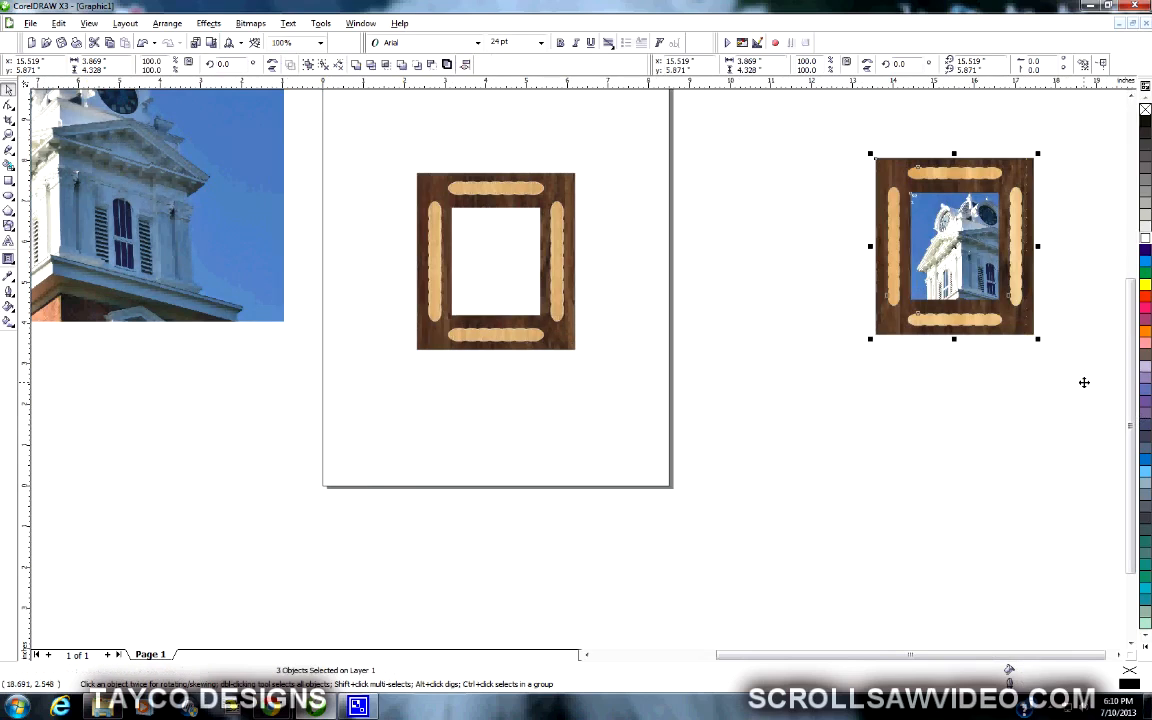
key(Delete)
scroll(659, 407, down, 1)
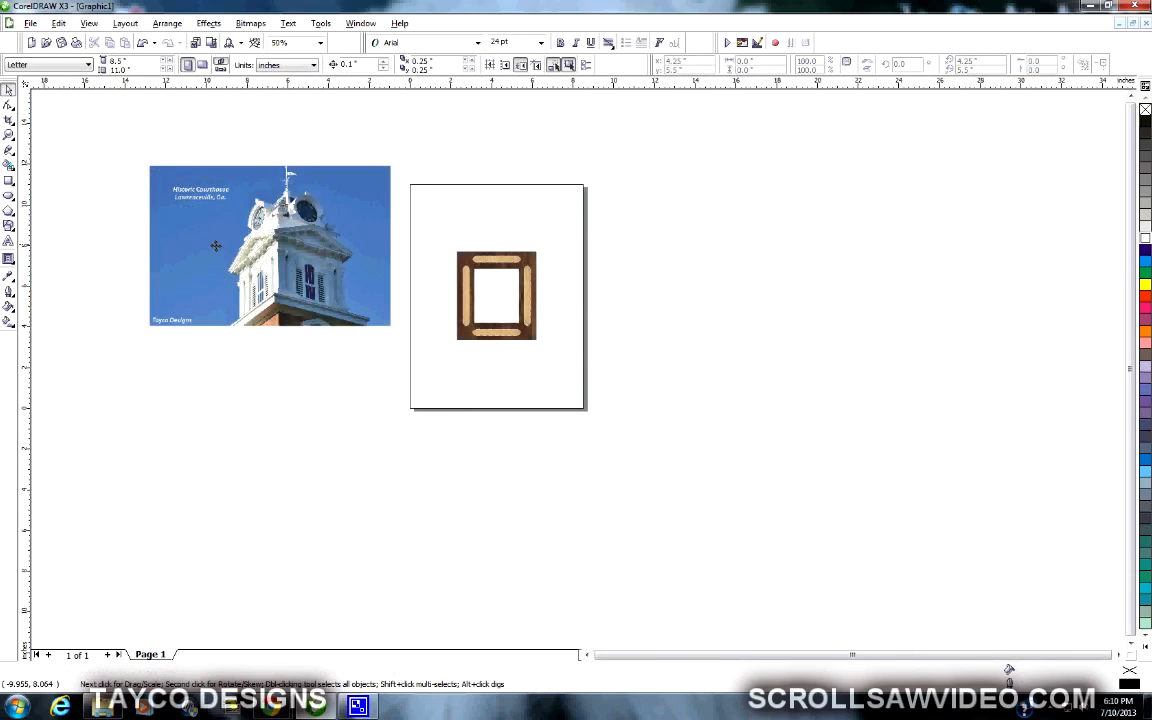
- Scale the courthouse photo down to about 5.44 by 3.63 inches against the frame, and place it beside the frame
drag(276, 255, 490, 414)
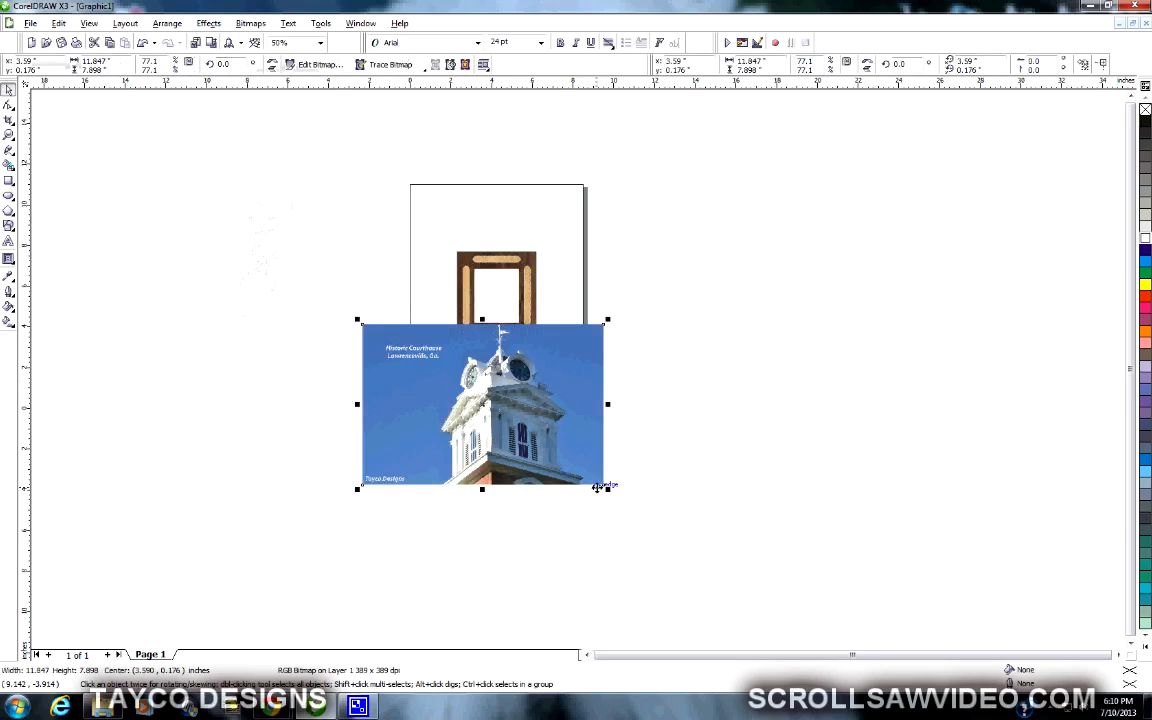
drag(607, 488, 519, 442)
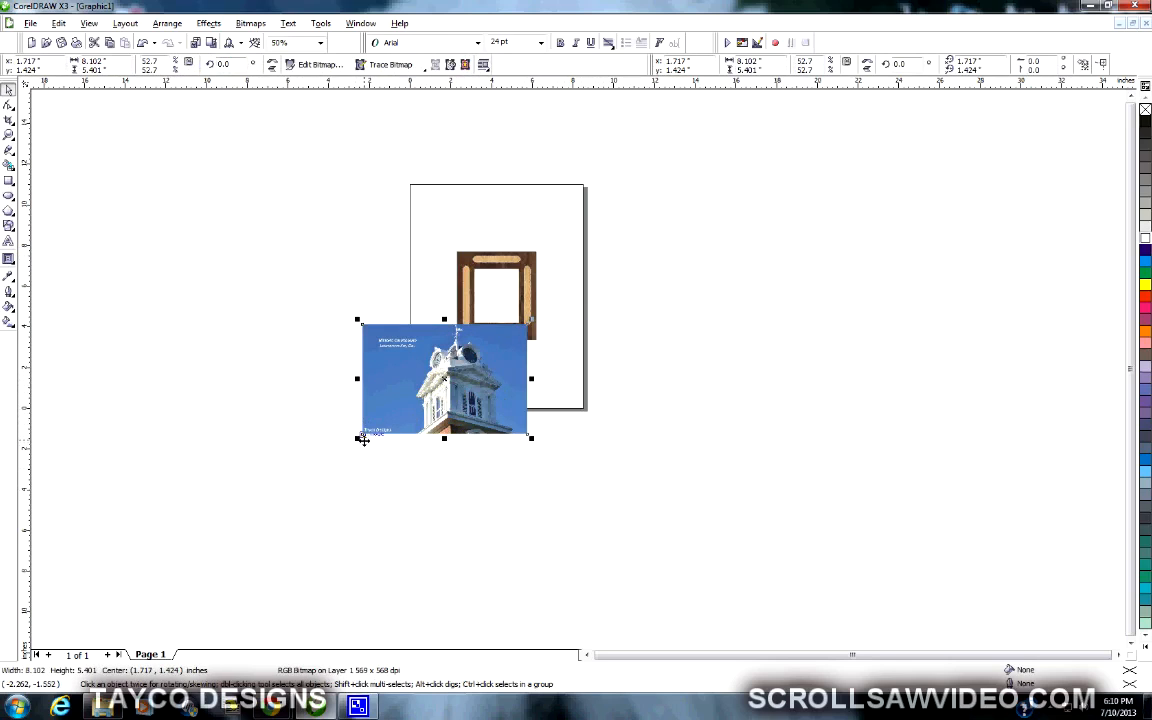
drag(358, 438, 406, 410)
drag(468, 368, 476, 304)
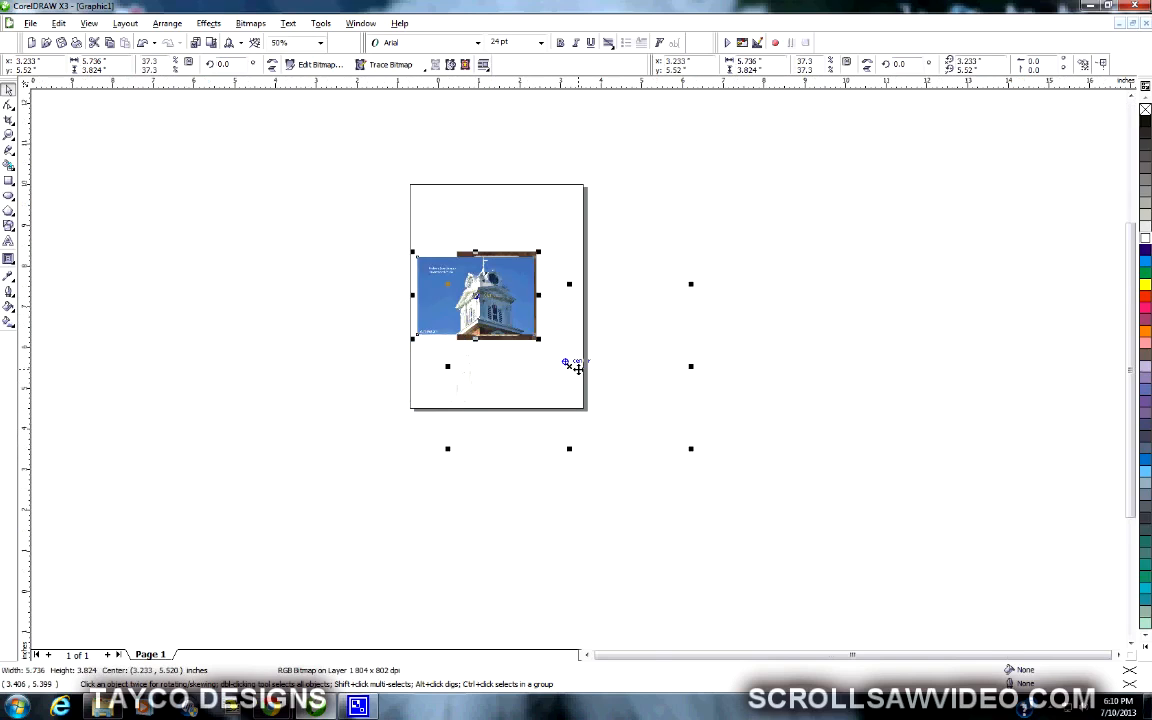
scroll(575, 368, up, 1)
scroll(759, 540, up, 1)
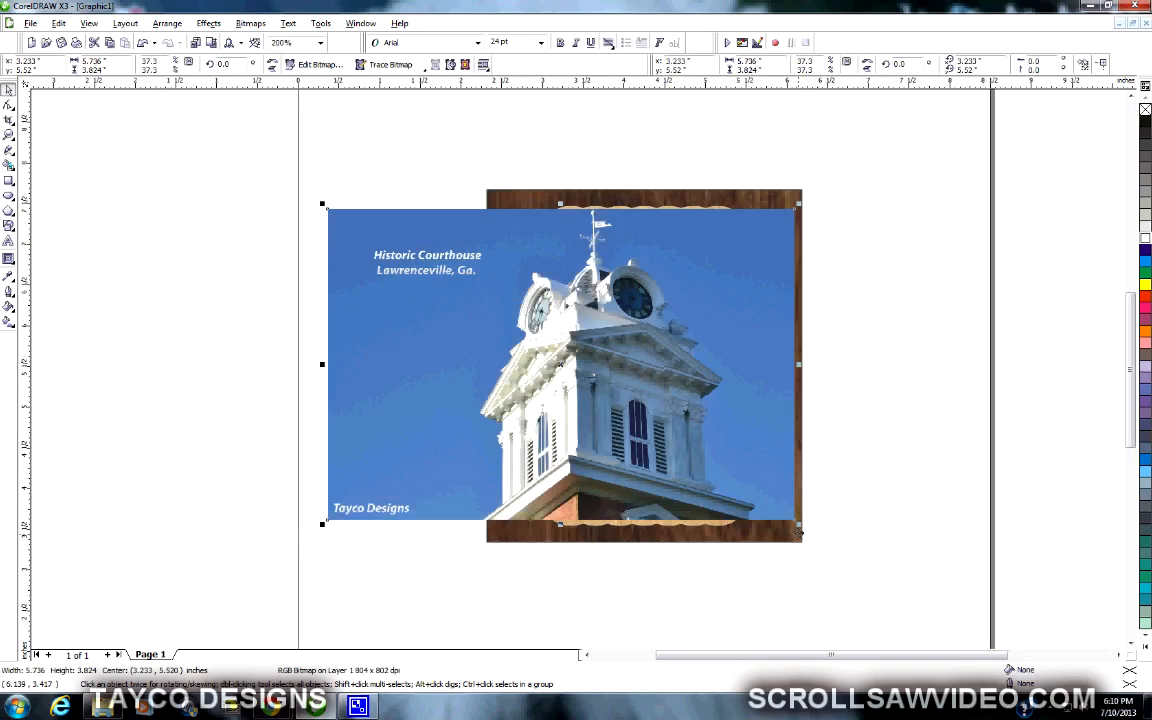
drag(798, 522, 786, 531)
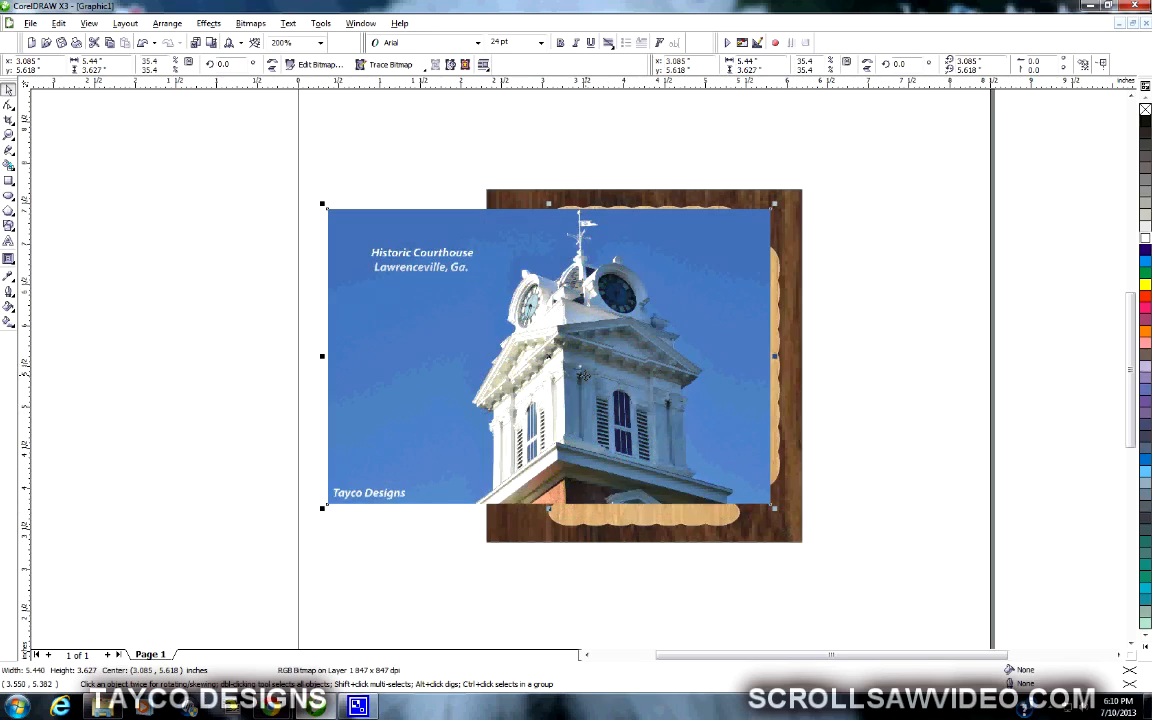
drag(583, 374, 274, 353)
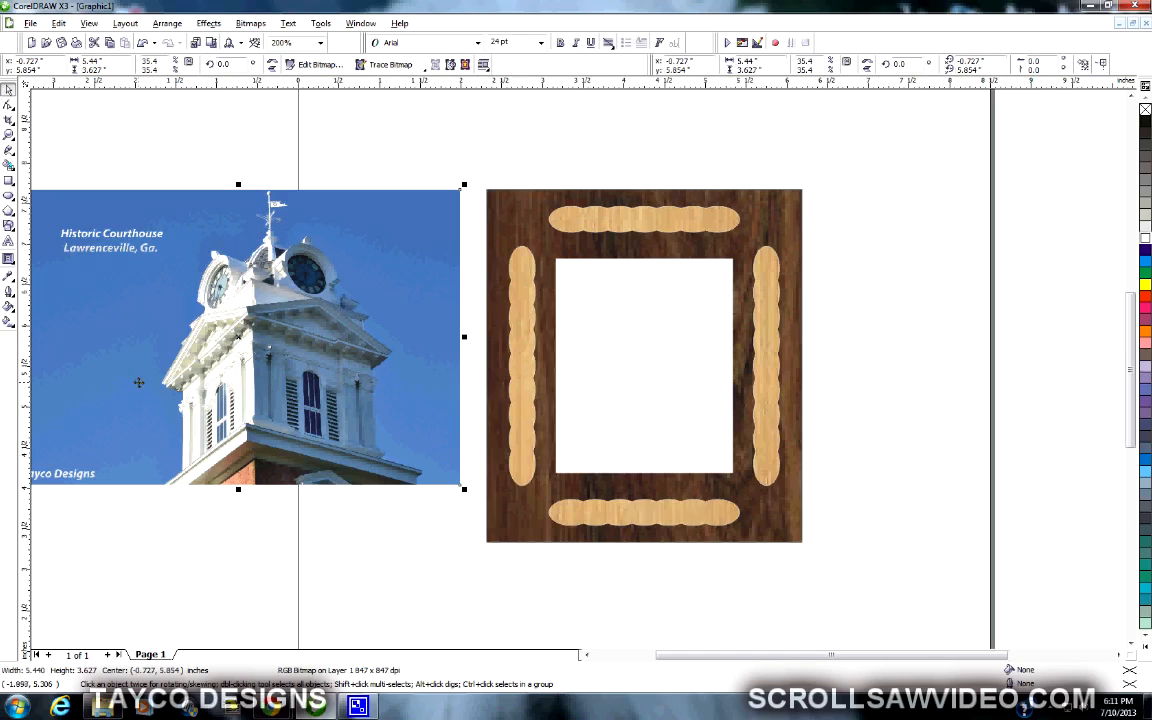
- PowerClip the courthouse photo inside the white rectangle in the middle of the frame
click(207, 23)
mouse_move(250, 203)
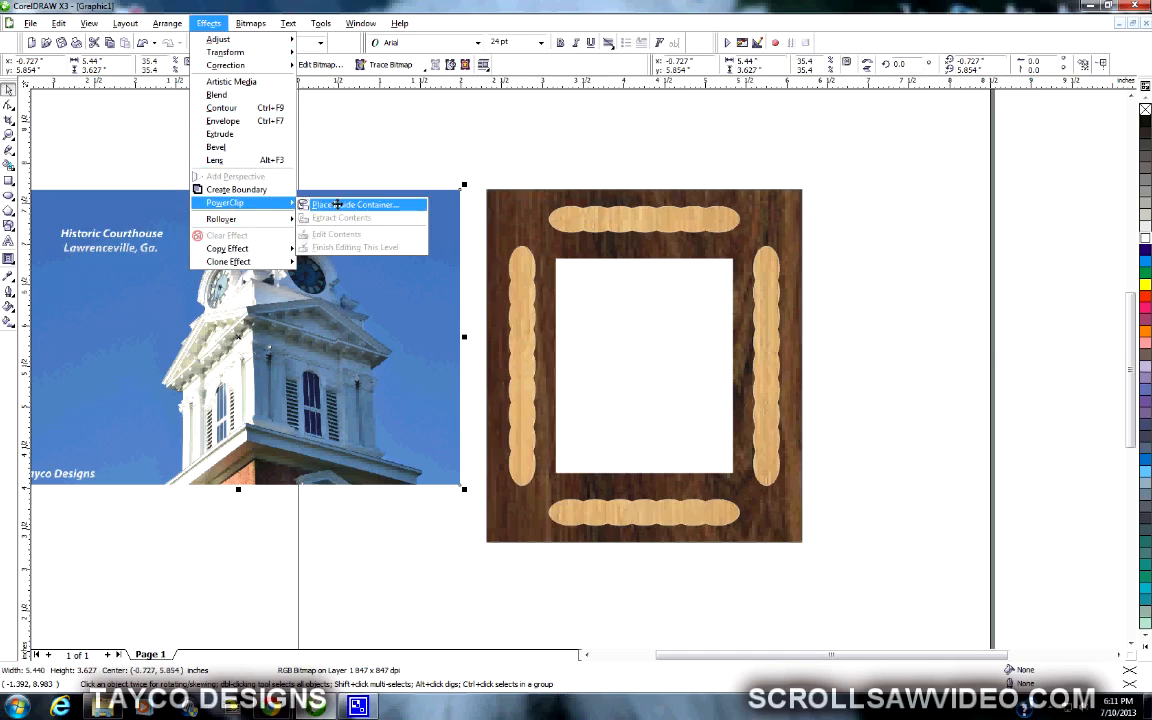
click(337, 204)
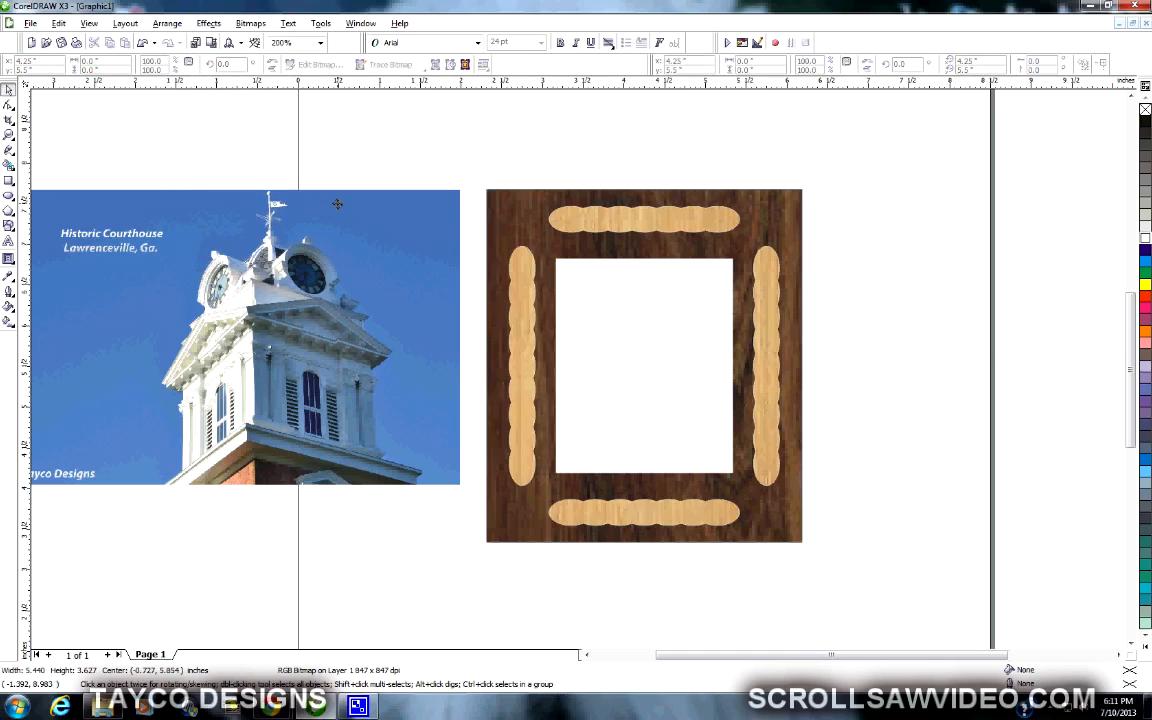
click(620, 375)
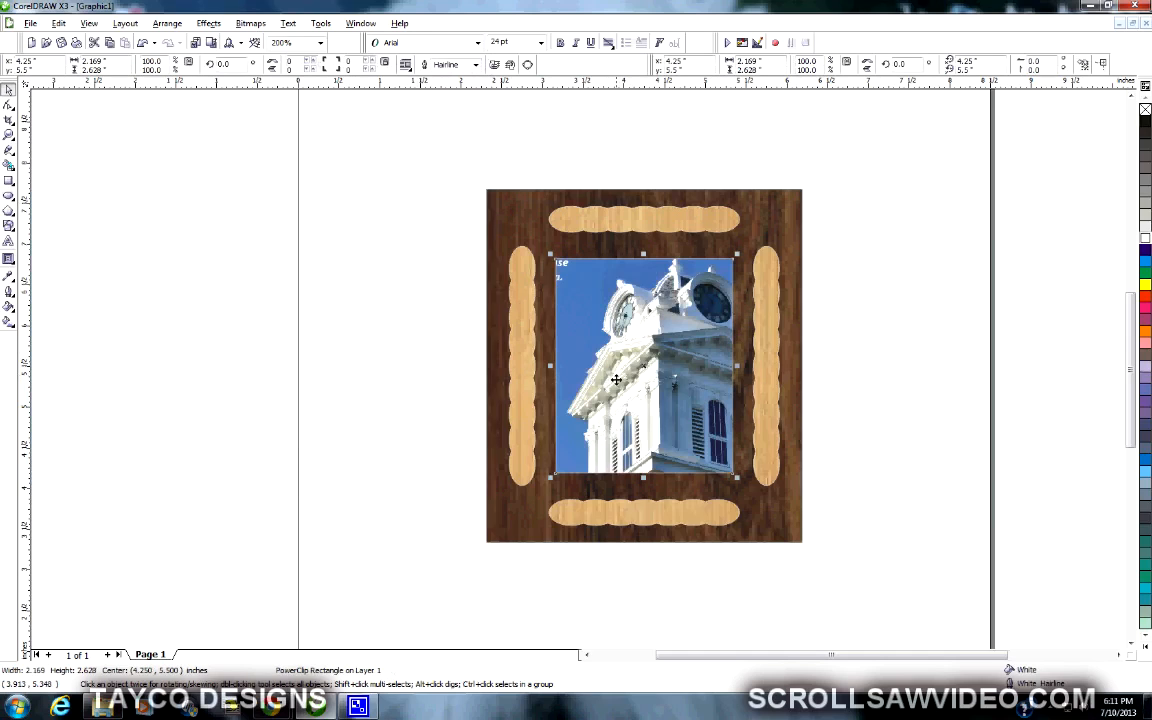